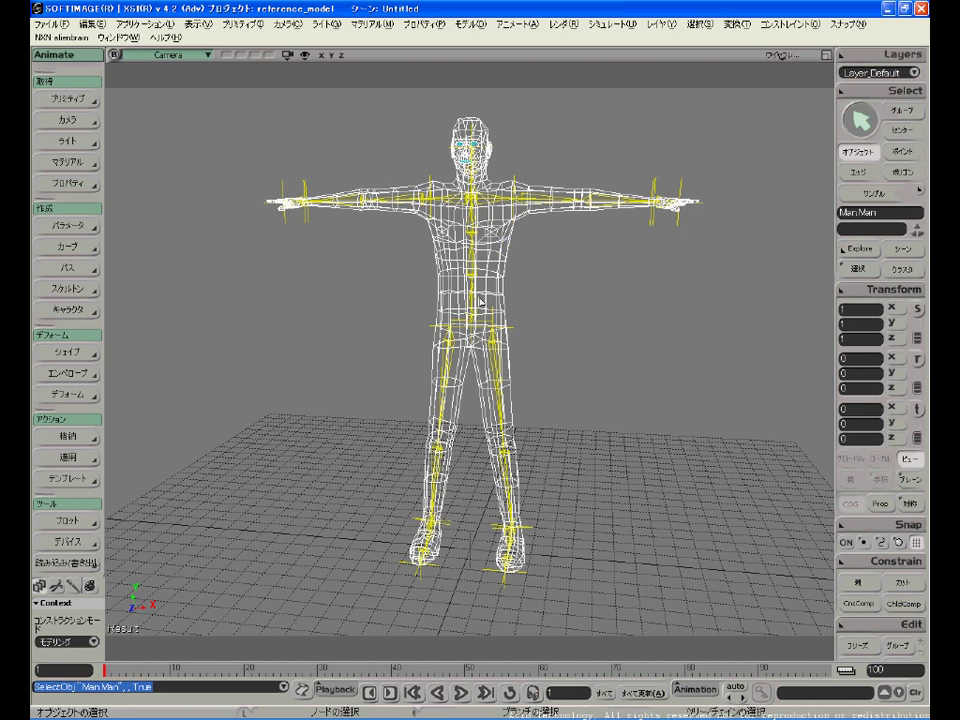
Select the man's body mesh and the spine bone branches in turn, ending on the body mesh
{"action": "middle_click", "coordinate": [469, 276]}
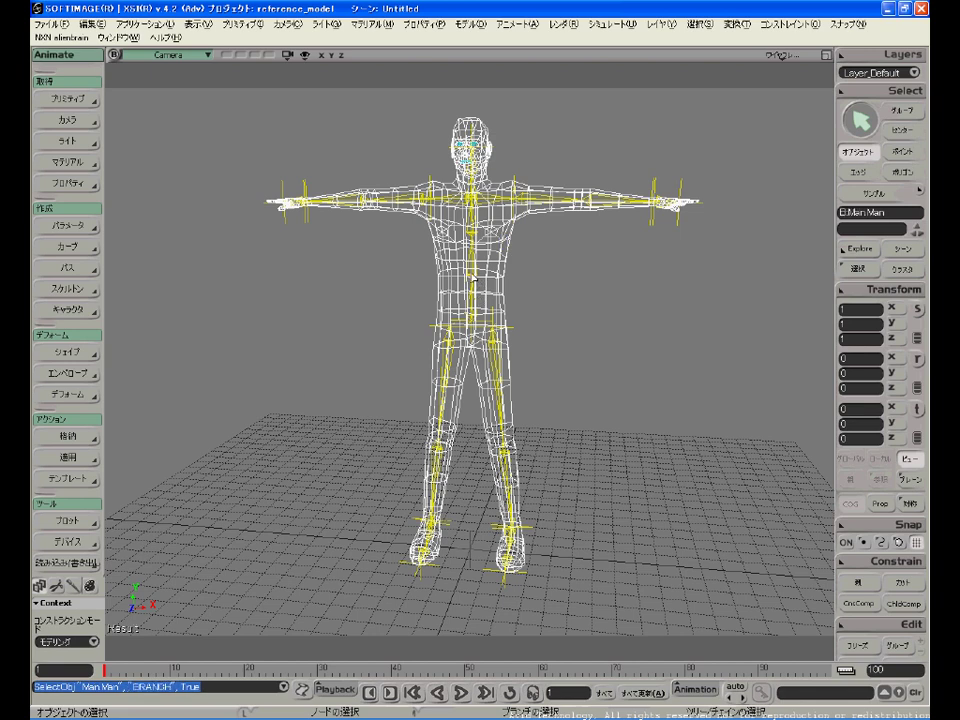
{"action": "middle_click", "coordinate": [471, 275]}
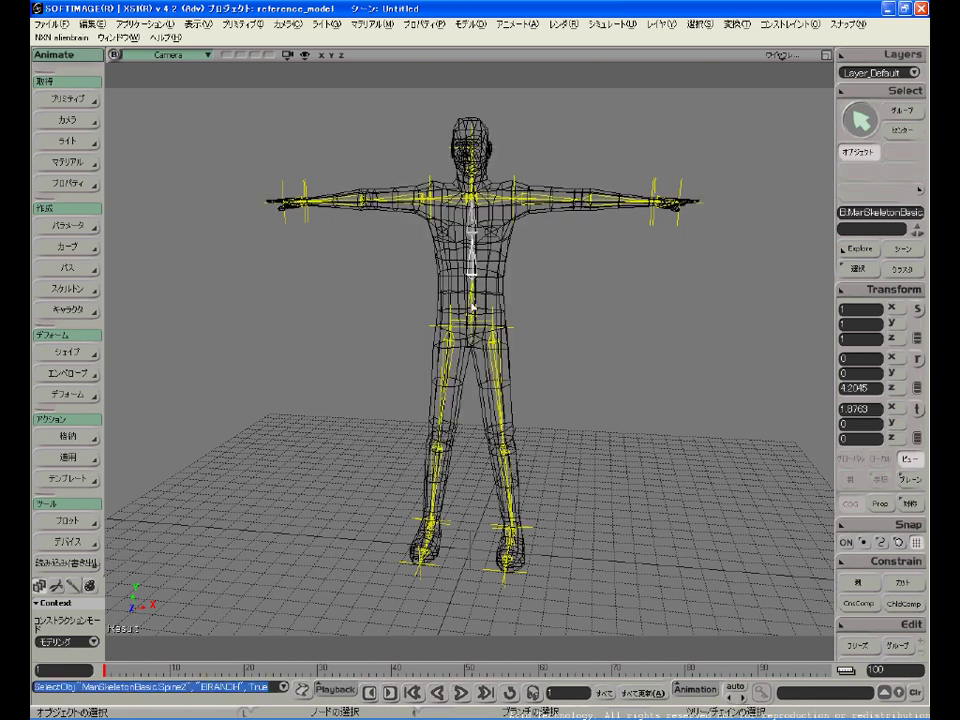
{"action": "middle_click", "coordinate": [471, 310]}
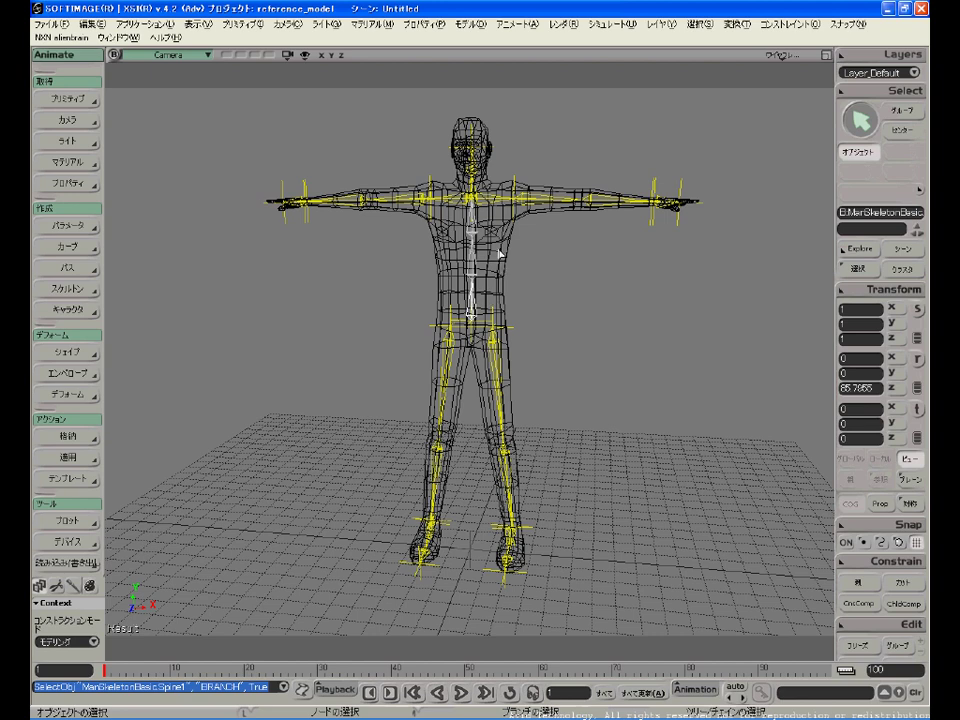
{"action": "left_click", "coordinate": [500, 259]}
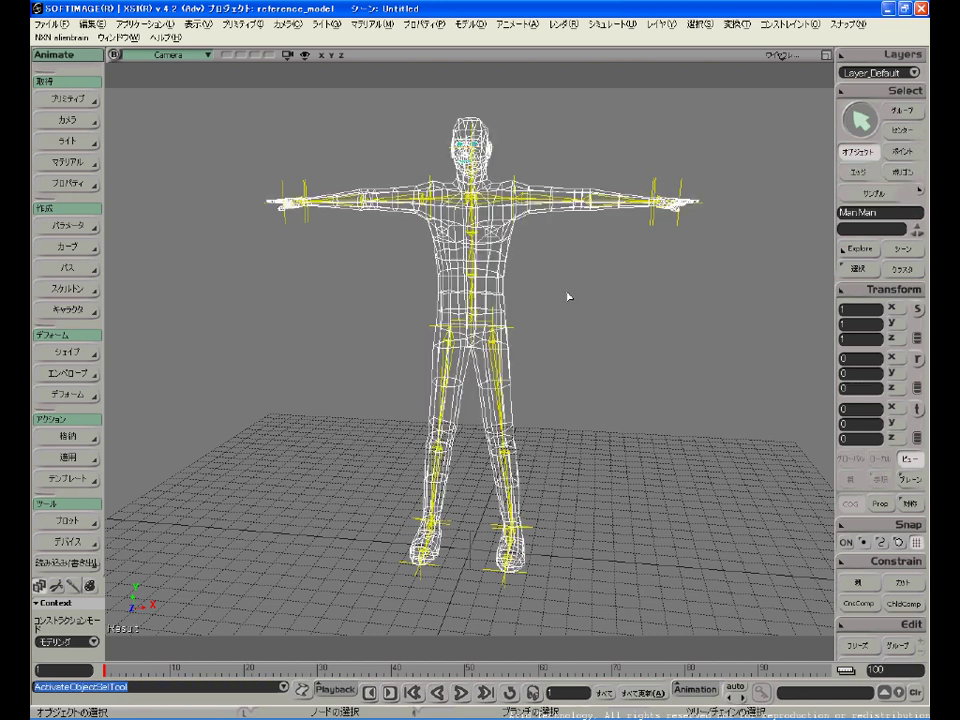
Open the scene explorer, expand the Man and ManSkeletonBasic models, and select the Man mesh
{"action": "key", "text": "8"}
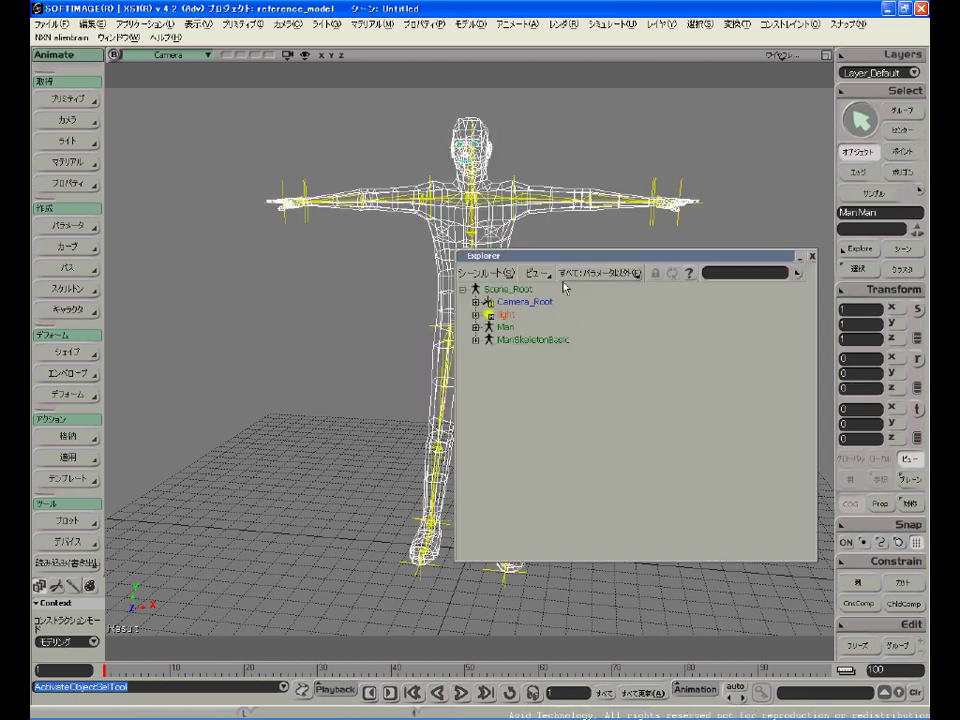
{"action": "middle_click", "coordinate": [507, 326]}
{"action": "left_click_drag", "start_coordinate": [556, 259], "coordinate": [652, 224]}
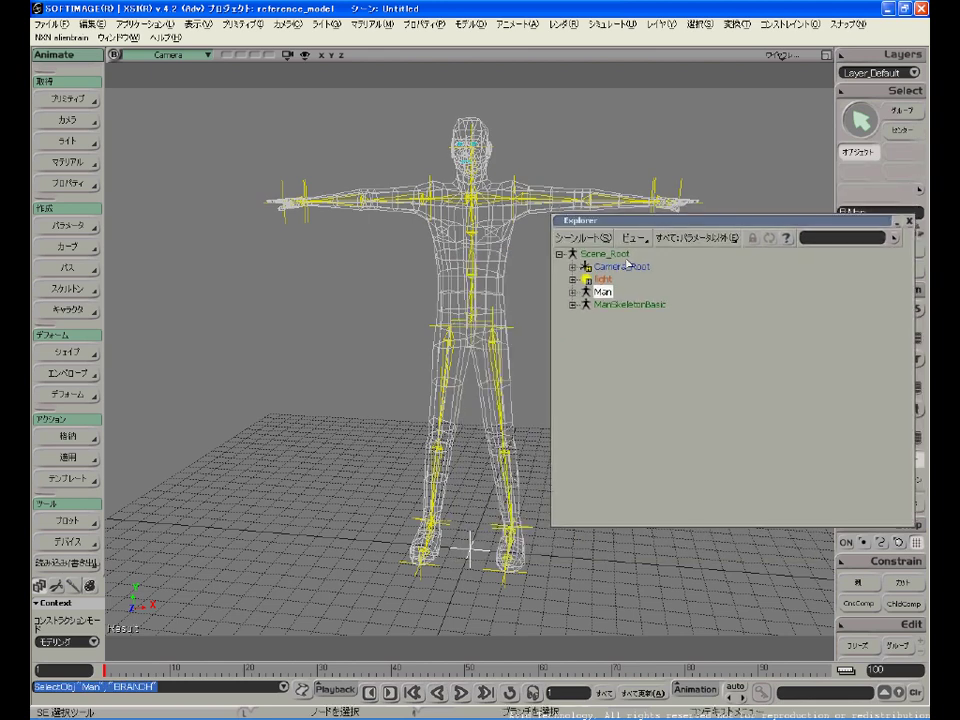
{"action": "left_click", "coordinate": [574, 293]}
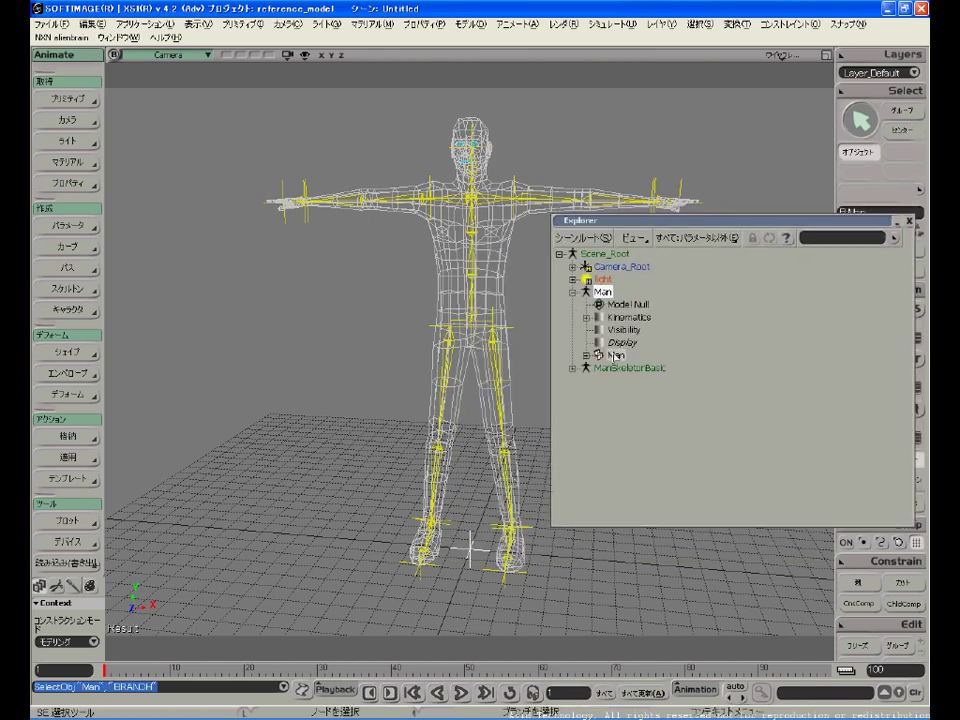
{"action": "left_click", "coordinate": [614, 354]}
{"action": "left_click", "coordinate": [573, 368]}
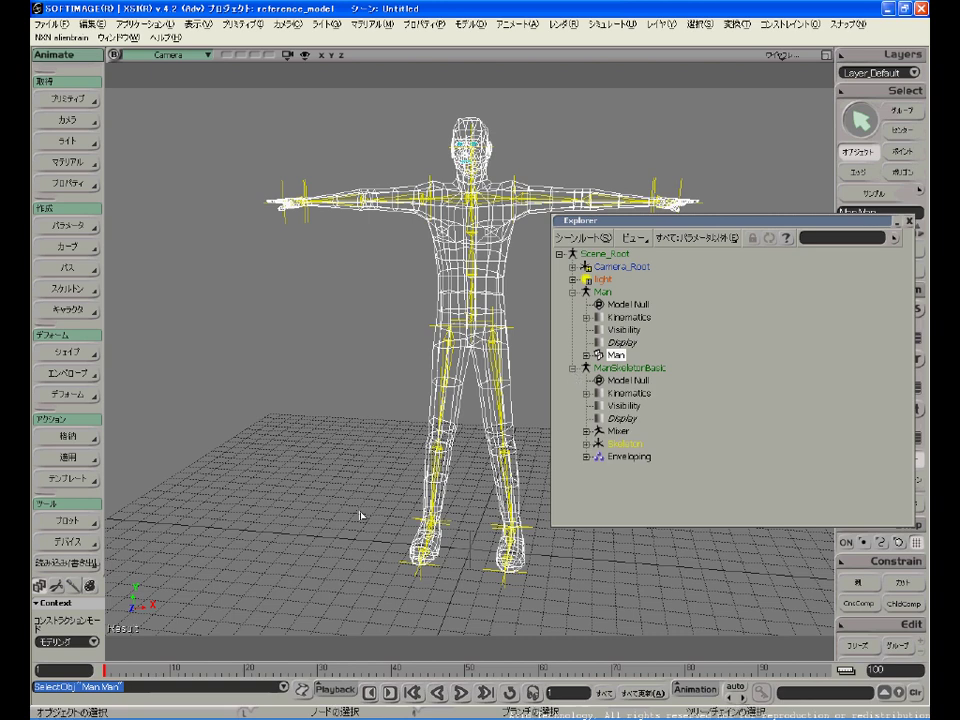
Set an envelope on the Man mesh as an animation operator, using the Enveloping group as deformers with the default assignment
{"action": "left_click", "coordinate": [70, 373]}
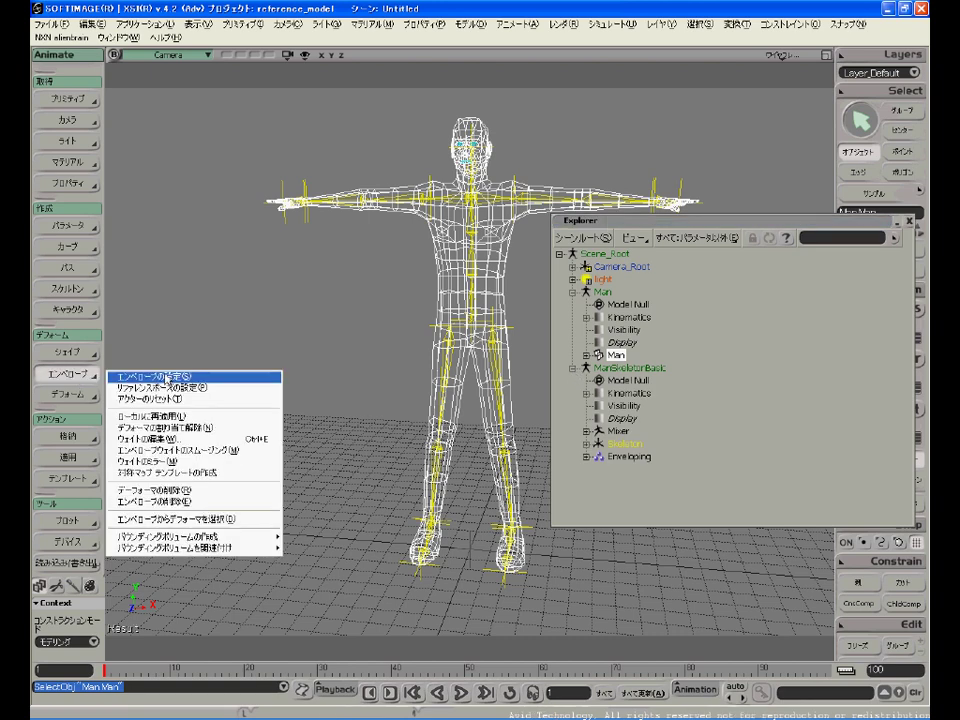
{"action": "left_click", "coordinate": [165, 378]}
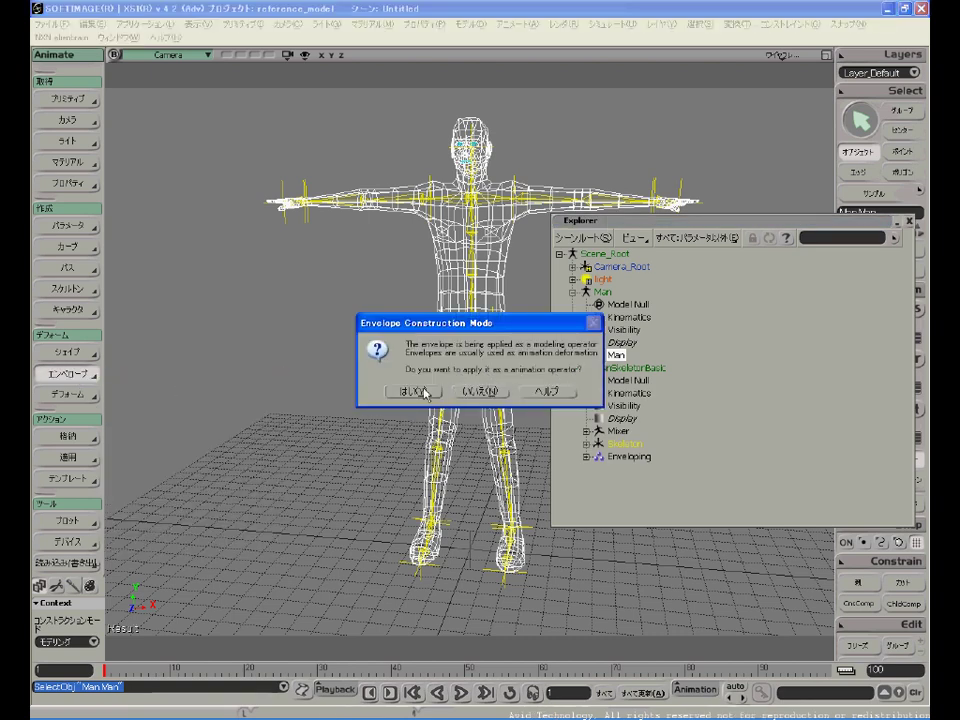
{"action": "left_click", "coordinate": [426, 392]}
{"action": "left_click", "coordinate": [613, 458]}
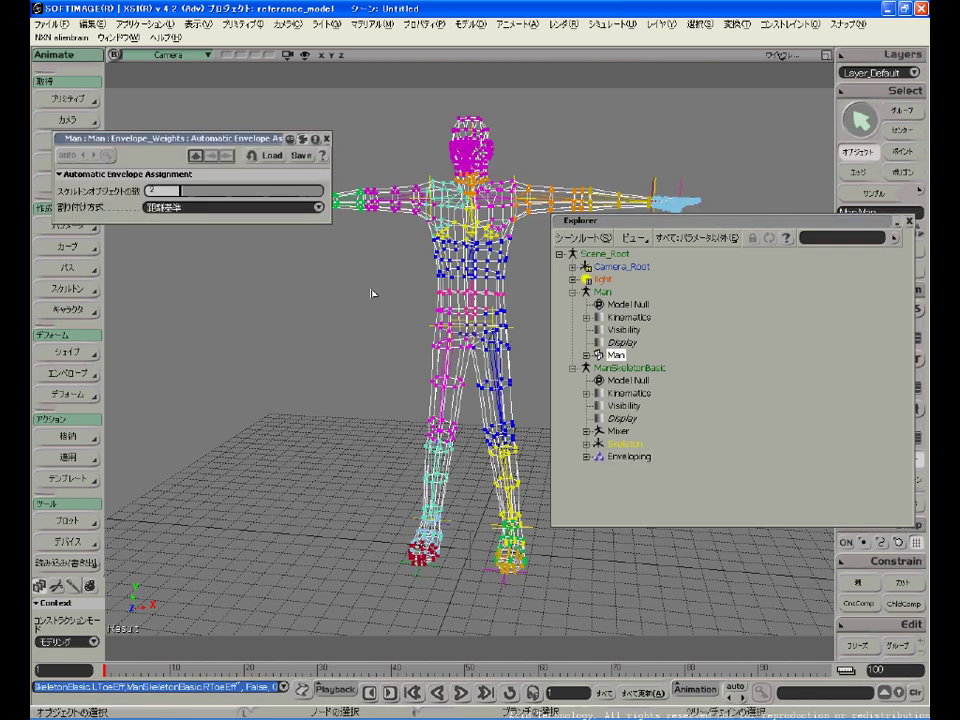
{"action": "left_click", "coordinate": [326, 139]}
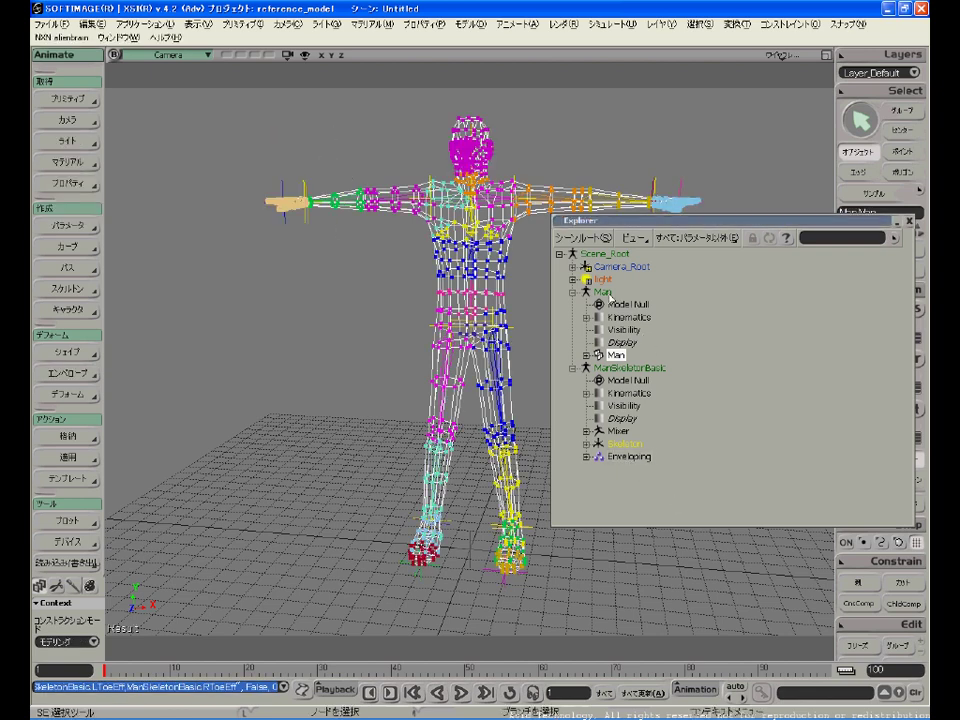
Export the Man model as Man in the reference_model project's Models folder, using the emdl model file type
{"action": "left_click", "coordinate": [604, 292]}
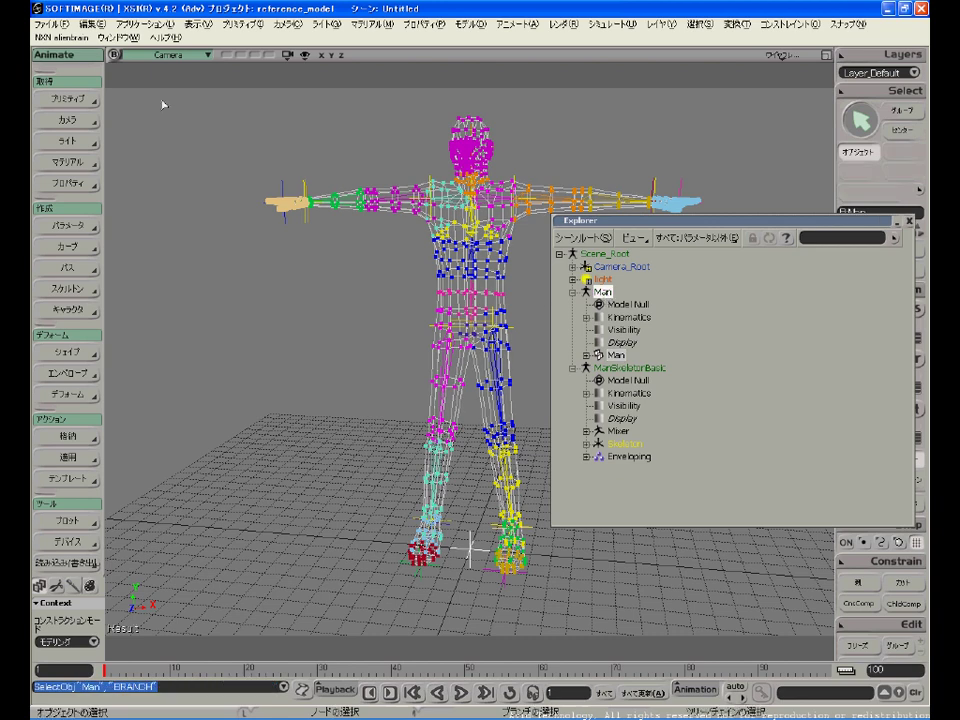
{"action": "left_click", "coordinate": [56, 25]}
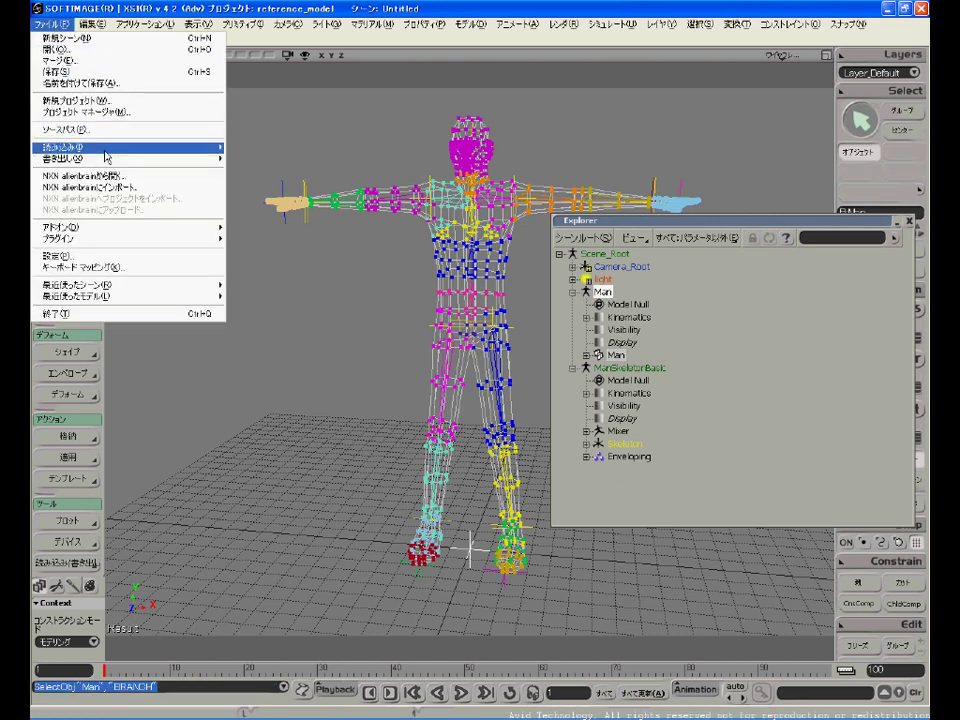
{"action": "mouse_move", "coordinate": [111, 162]}
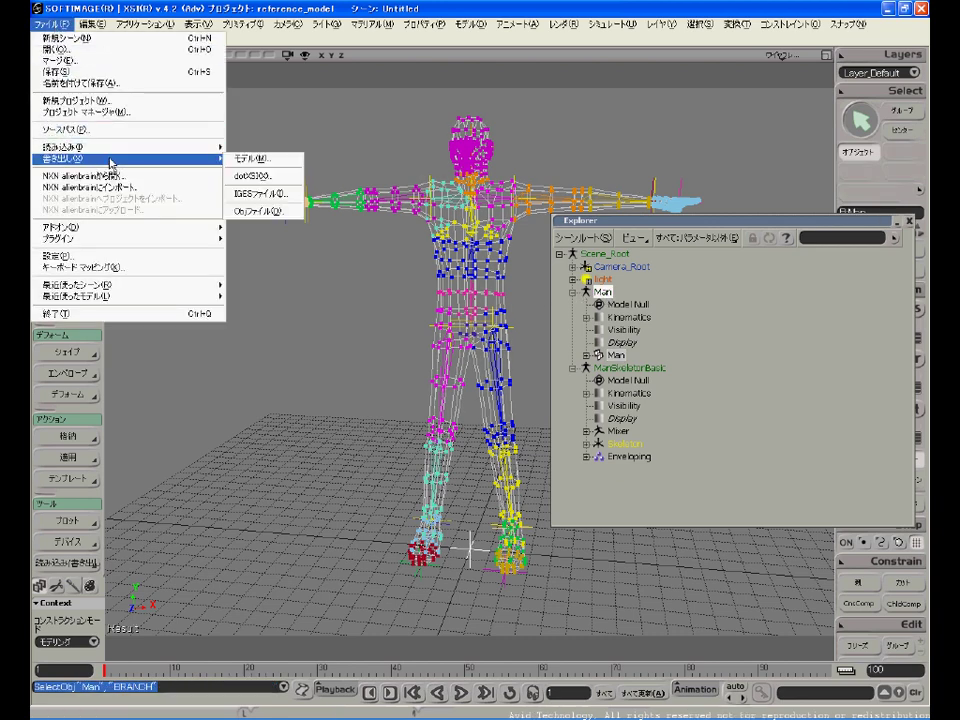
{"action": "left_click", "coordinate": [253, 157]}
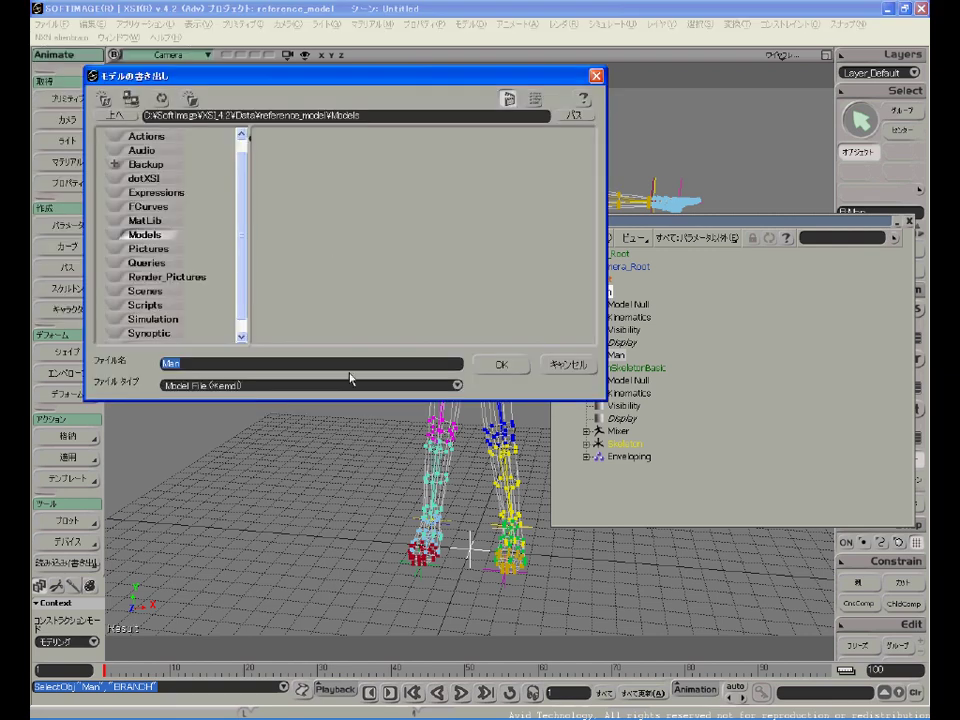
{"action": "left_click", "coordinate": [499, 366]}
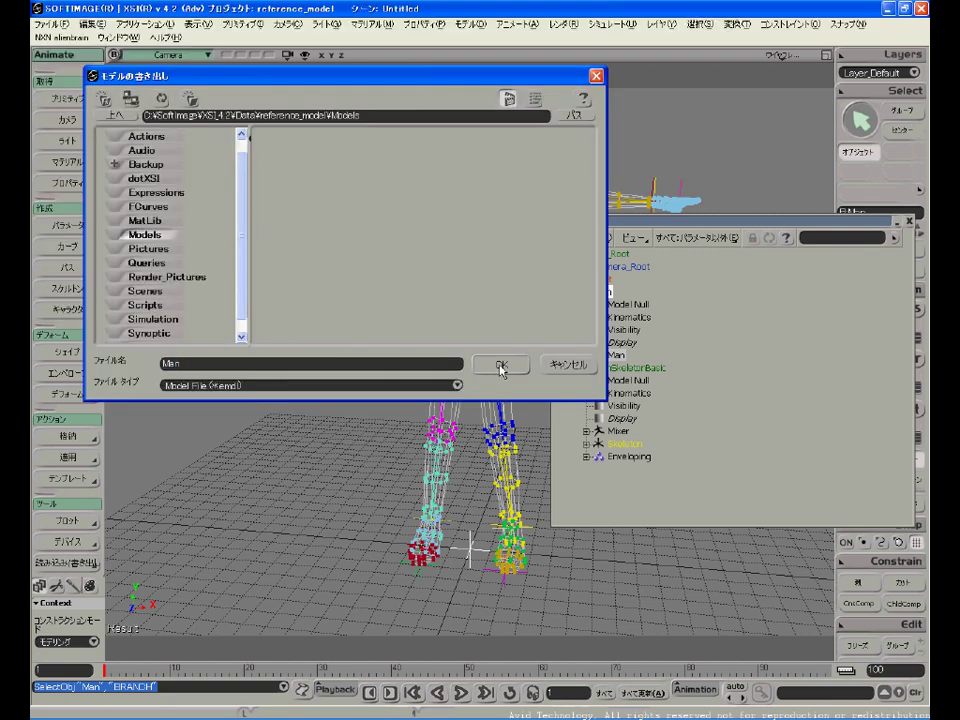
Export the ManSkeletonBasic model as ManSkeletonBasic.emdl in the project's Models folder
{"action": "left_click", "coordinate": [626, 368]}
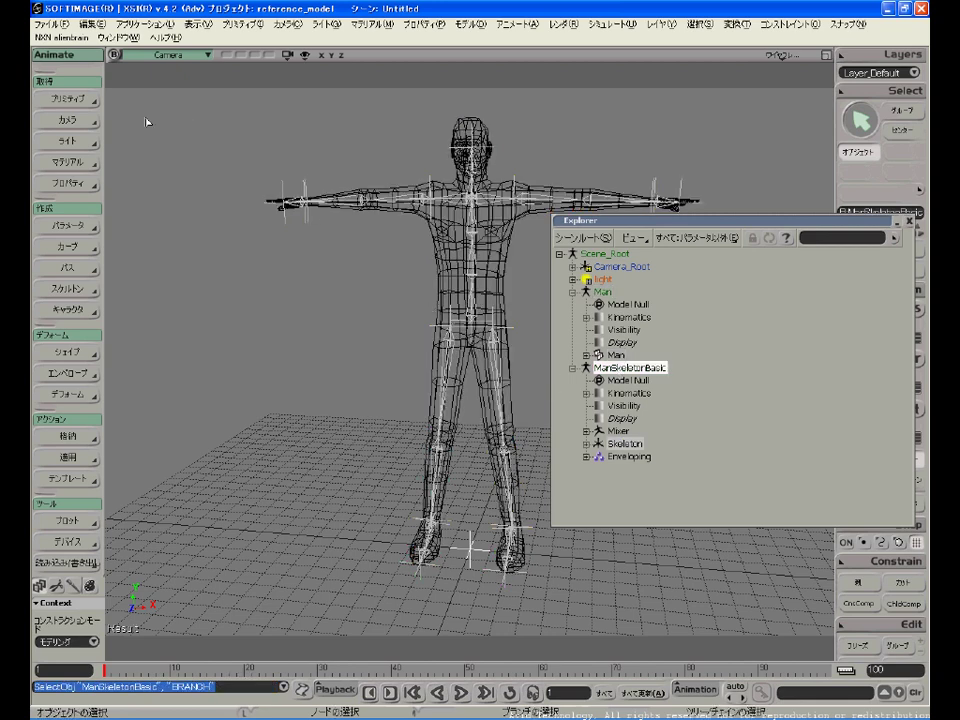
{"action": "left_click", "coordinate": [40, 23]}
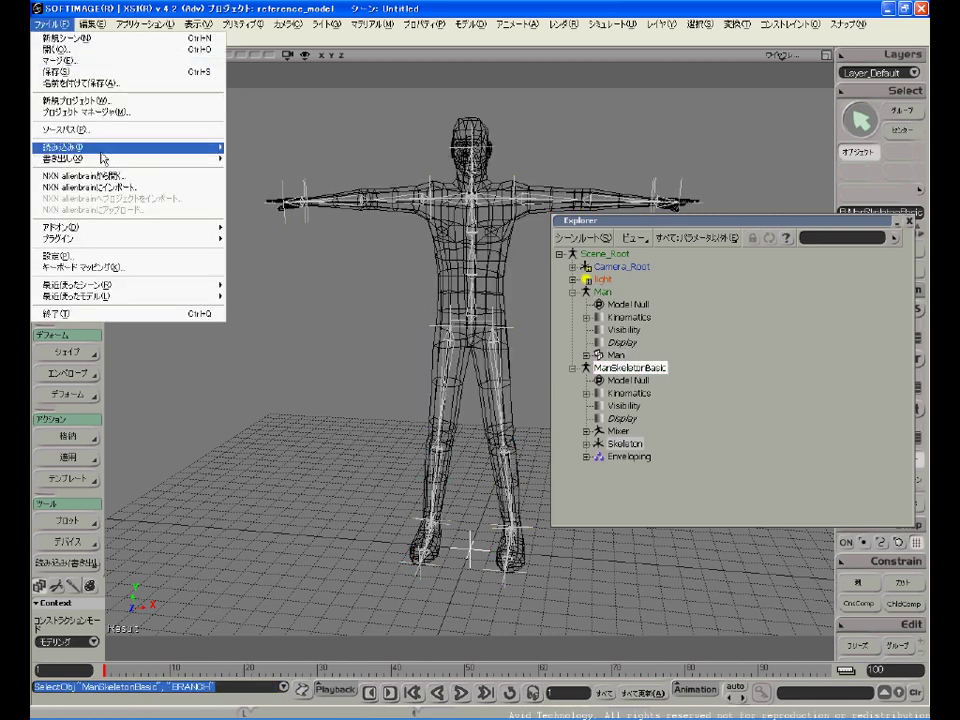
{"action": "mouse_move", "coordinate": [213, 166]}
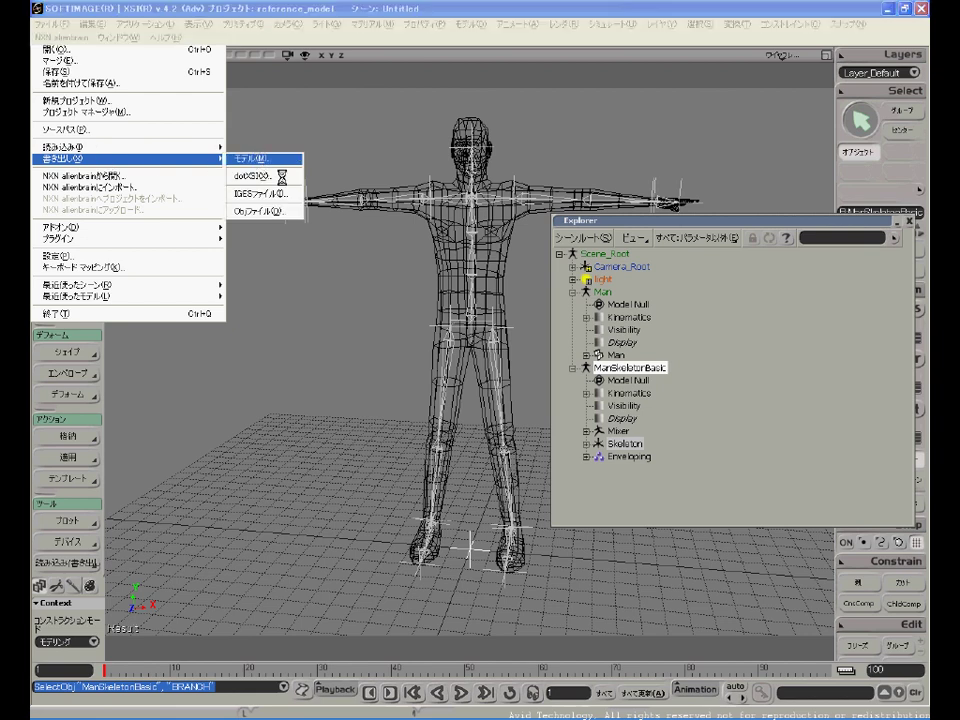
{"action": "left_click", "coordinate": [255, 159]}
{"action": "left_click", "coordinate": [507, 366]}
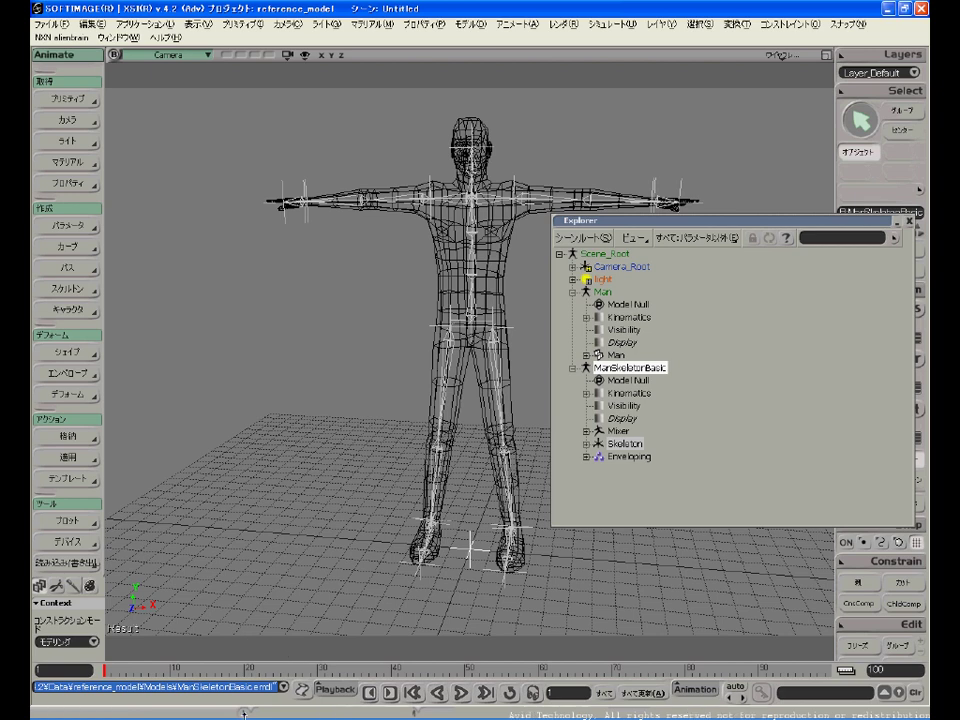
Switch to the window with the empty scene and import Man.emdl as a reference model
{"action": "mouse_move", "coordinate": [284, 717]}
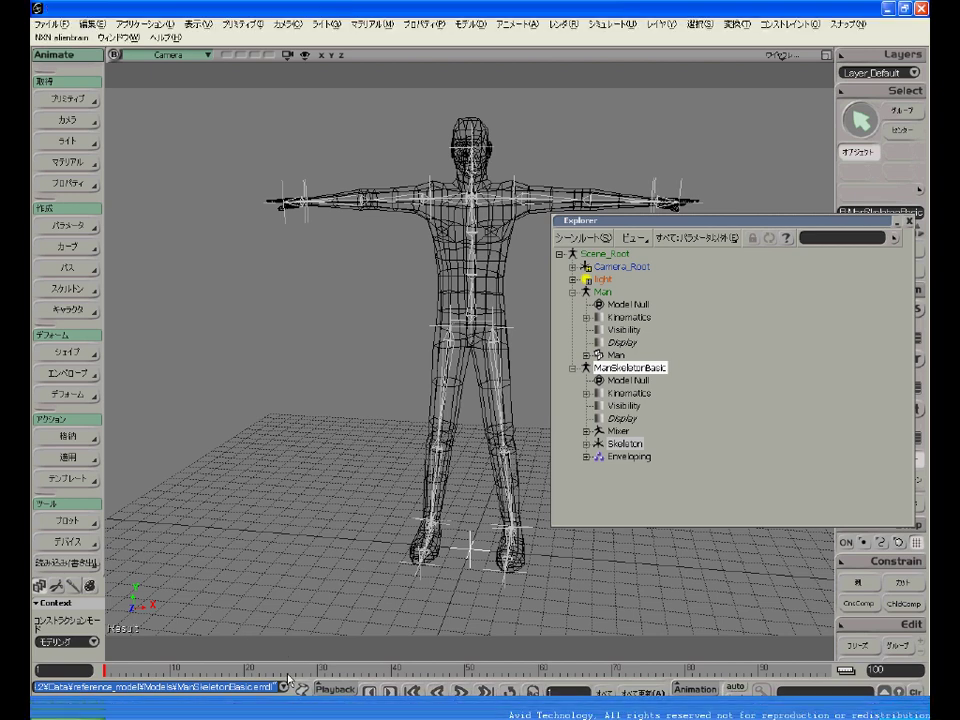
{"action": "left_click", "coordinate": [285, 709]}
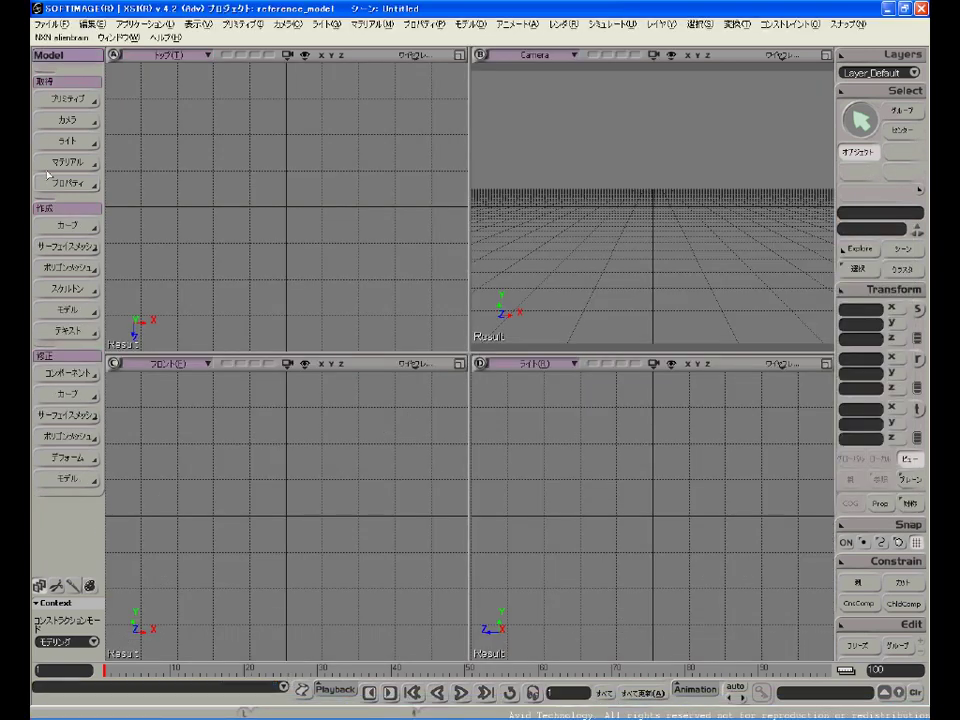
{"action": "left_click", "coordinate": [42, 23]}
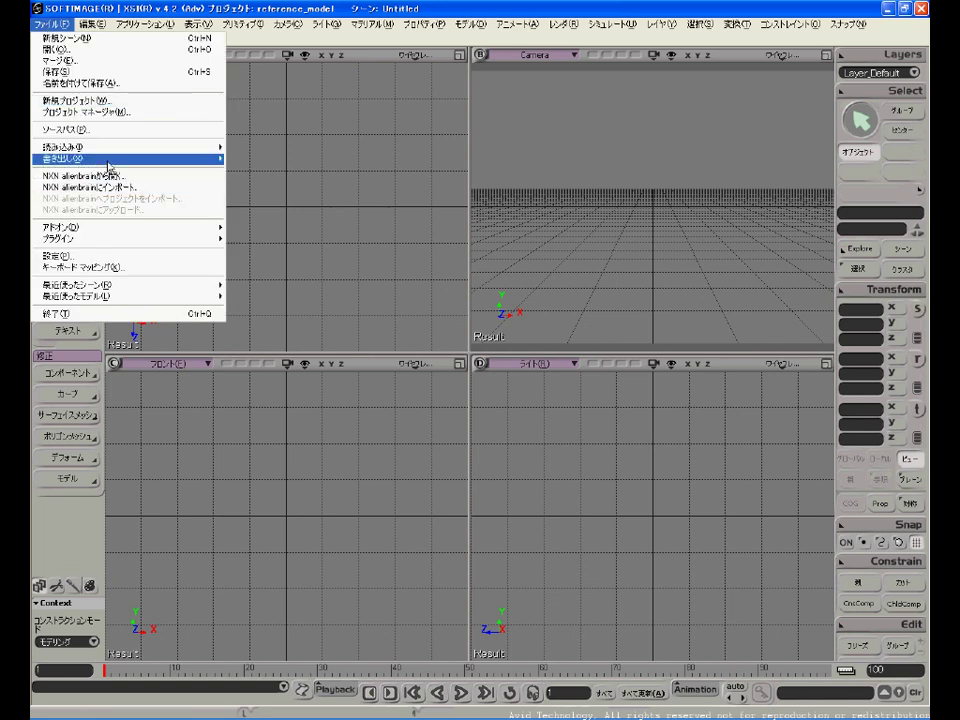
{"action": "mouse_move", "coordinate": [117, 158]}
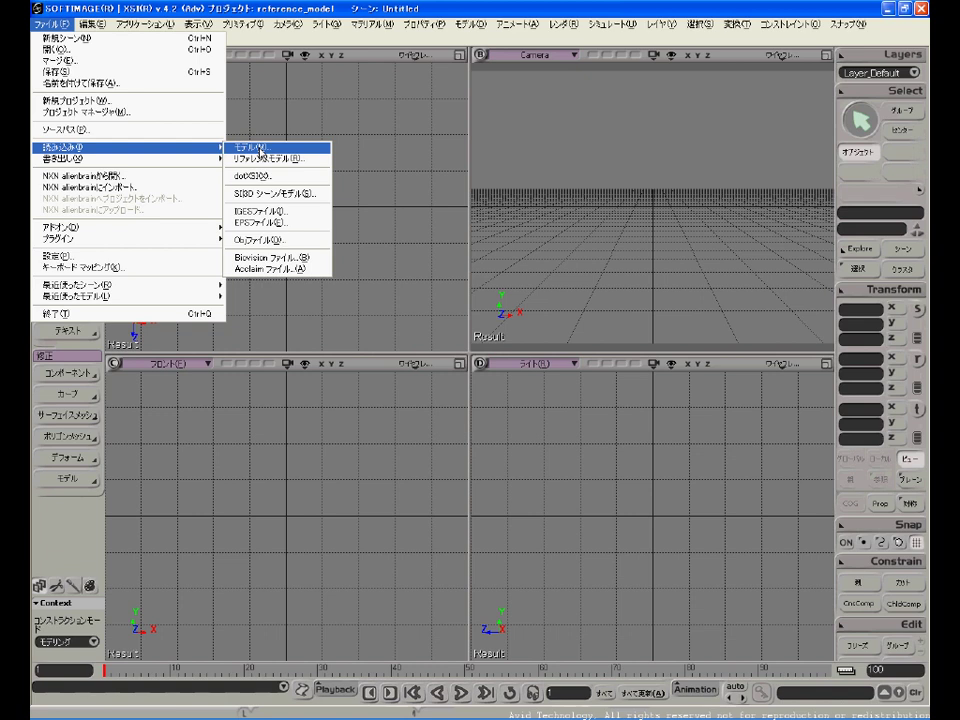
{"action": "left_click", "coordinate": [264, 160]}
{"action": "left_click", "coordinate": [416, 283]}
{"action": "left_click", "coordinate": [640, 492]}
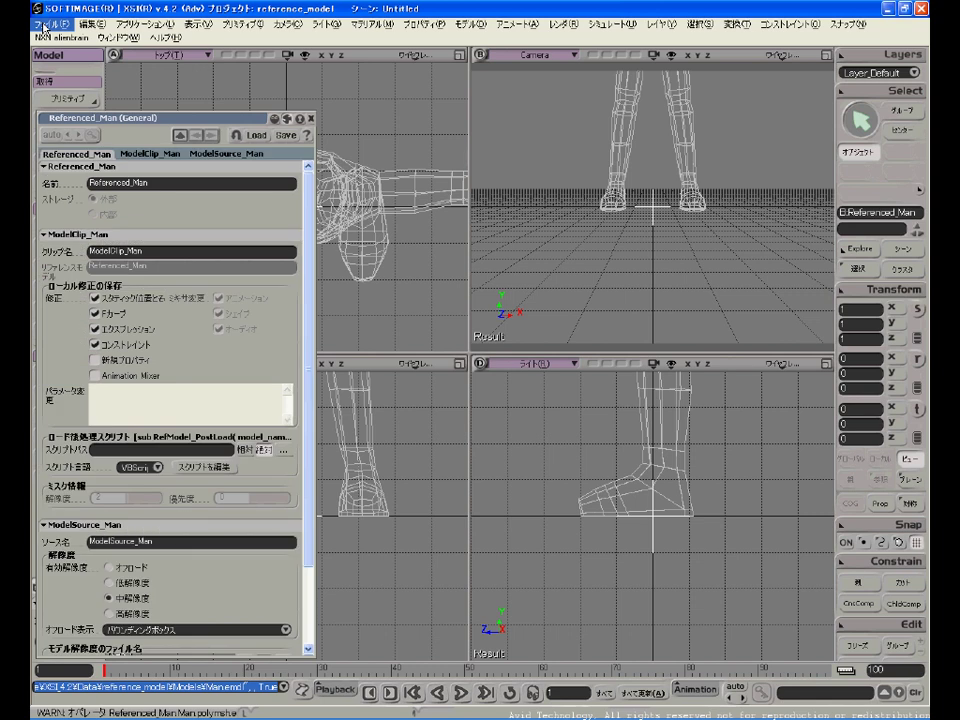
Import ManSkeletonBasic.emdl as a second reference model and collapse the leftover Referenced_Man property page clear of the views
{"action": "left_click", "coordinate": [45, 22]}
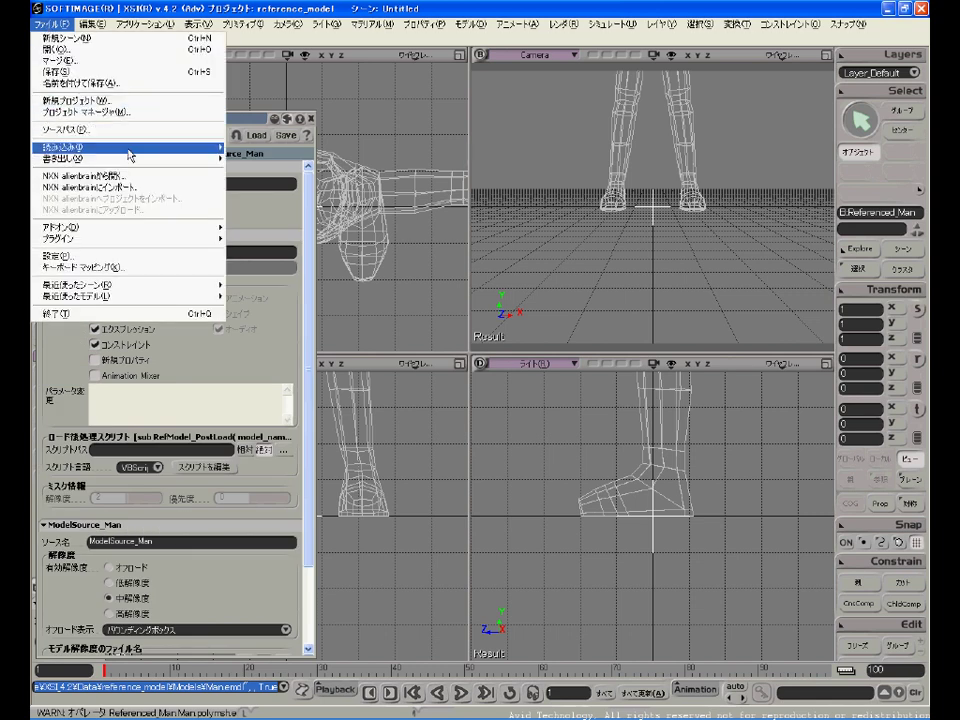
{"action": "left_click", "coordinate": [265, 161]}
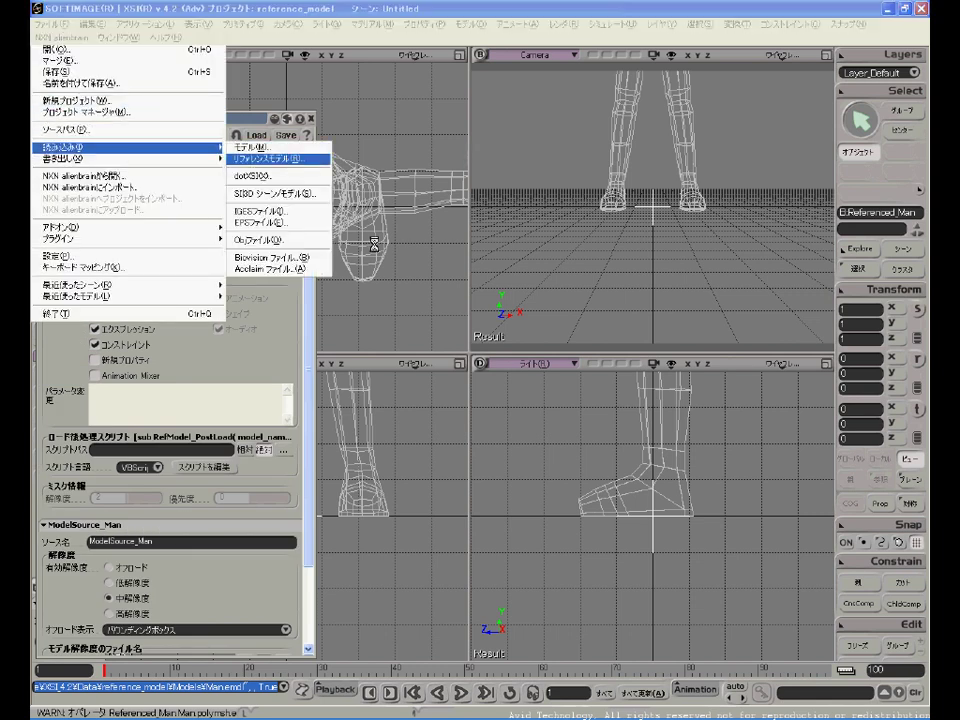
{"action": "left_click", "coordinate": [458, 276]}
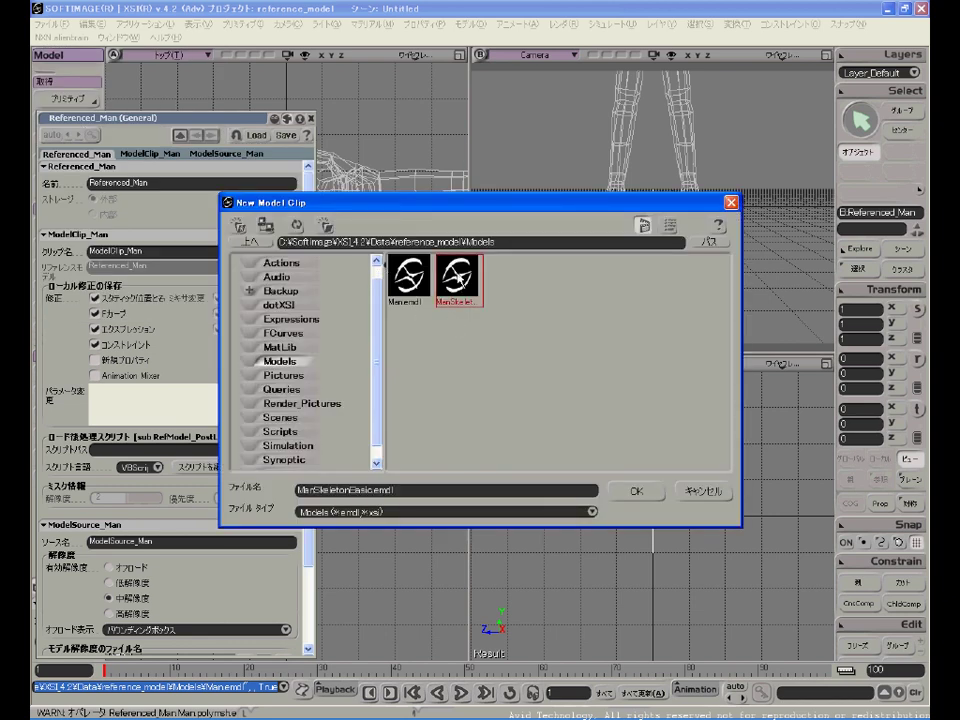
{"action": "left_click", "coordinate": [635, 489]}
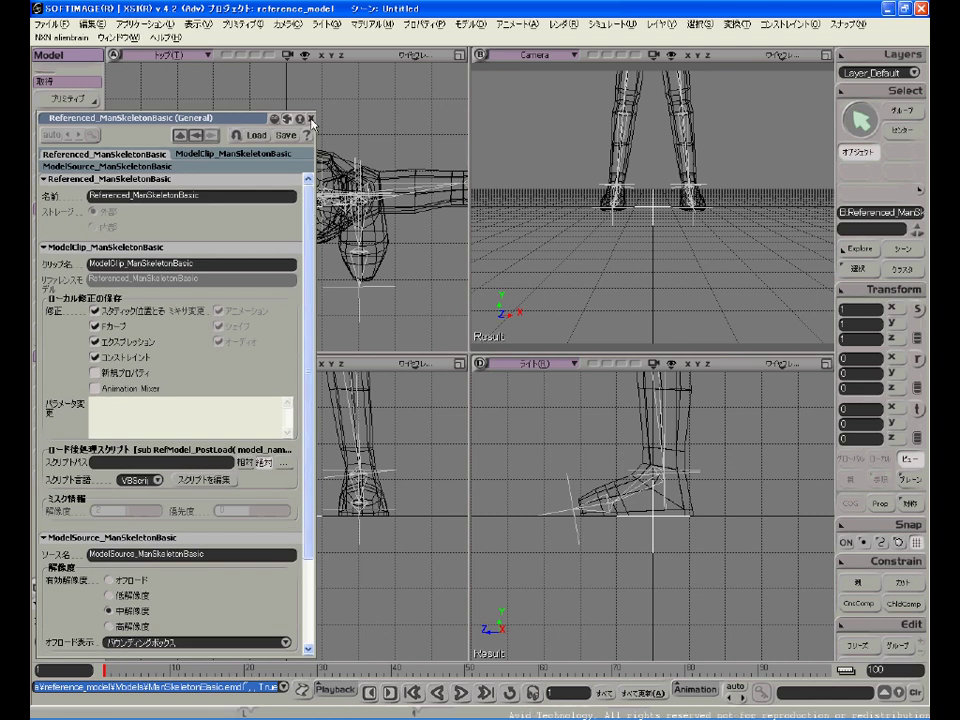
{"action": "double_click", "coordinate": [185, 120]}
{"action": "left_click_drag", "start_coordinate": [185, 120], "coordinate": [660, 400]}
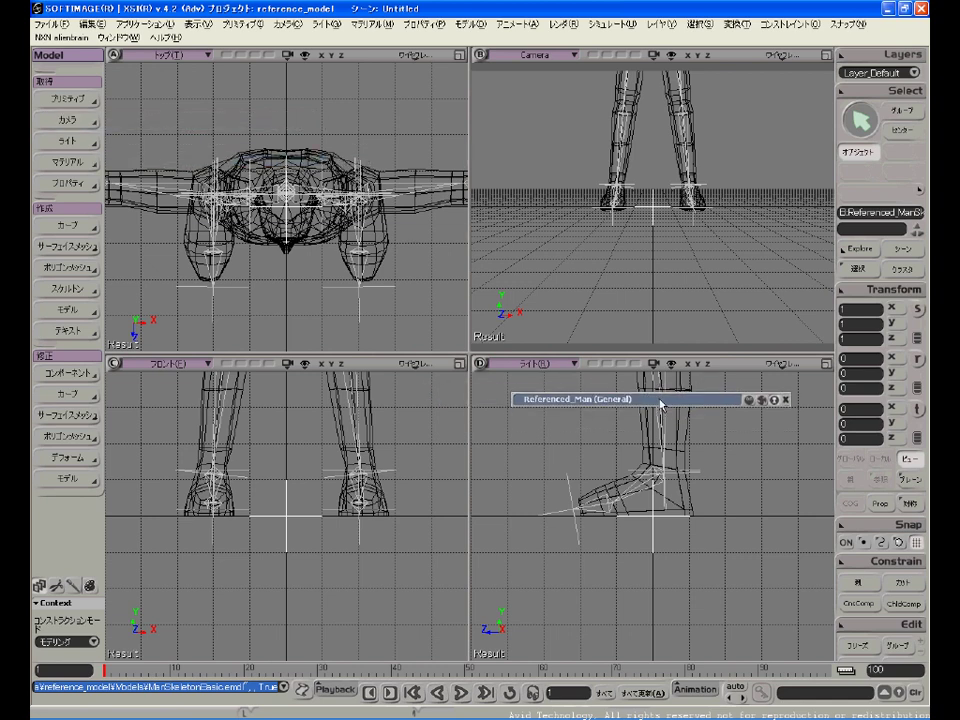
Try moving the skeleton's left arm effector forward in the Top view to test the envelope, and undo the move
{"action": "key", "text": "a"}
{"action": "key", "text": "space"}
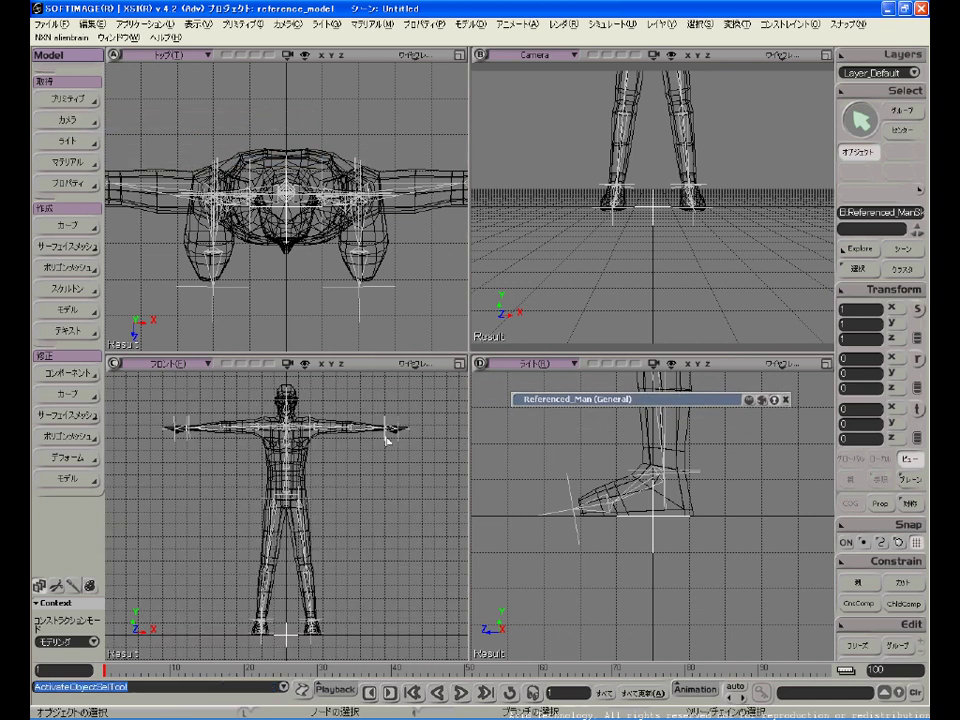
{"action": "middle_click", "coordinate": [385, 440]}
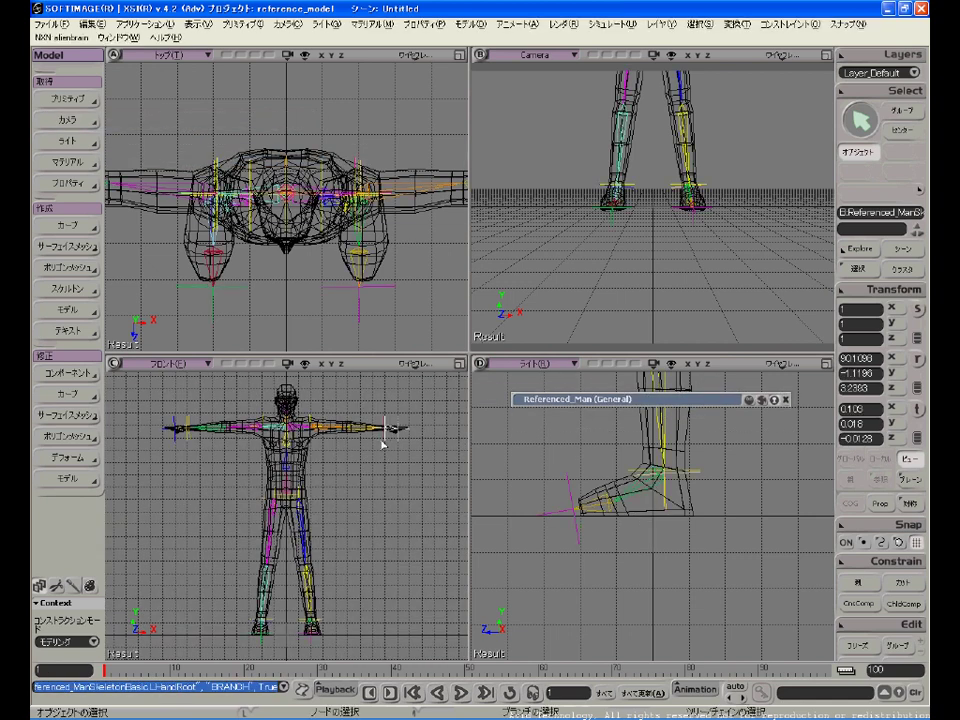
{"action": "key", "text": "space"}
{"action": "key", "text": "f"}
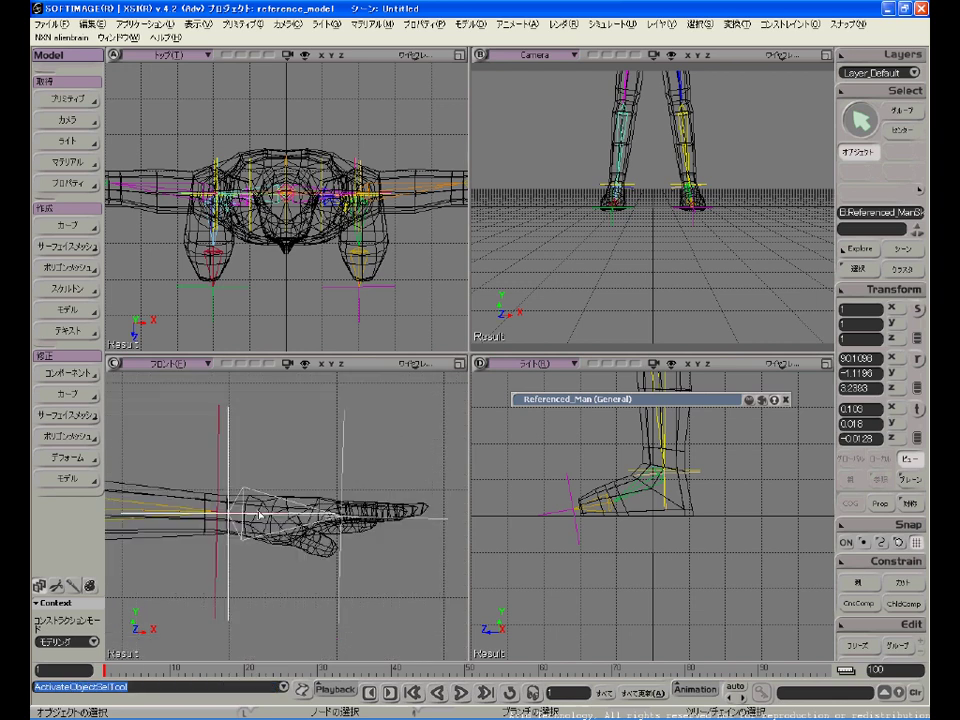
{"action": "middle_click_drag", "start_coordinate": [228, 441], "coordinate": [224, 442]}
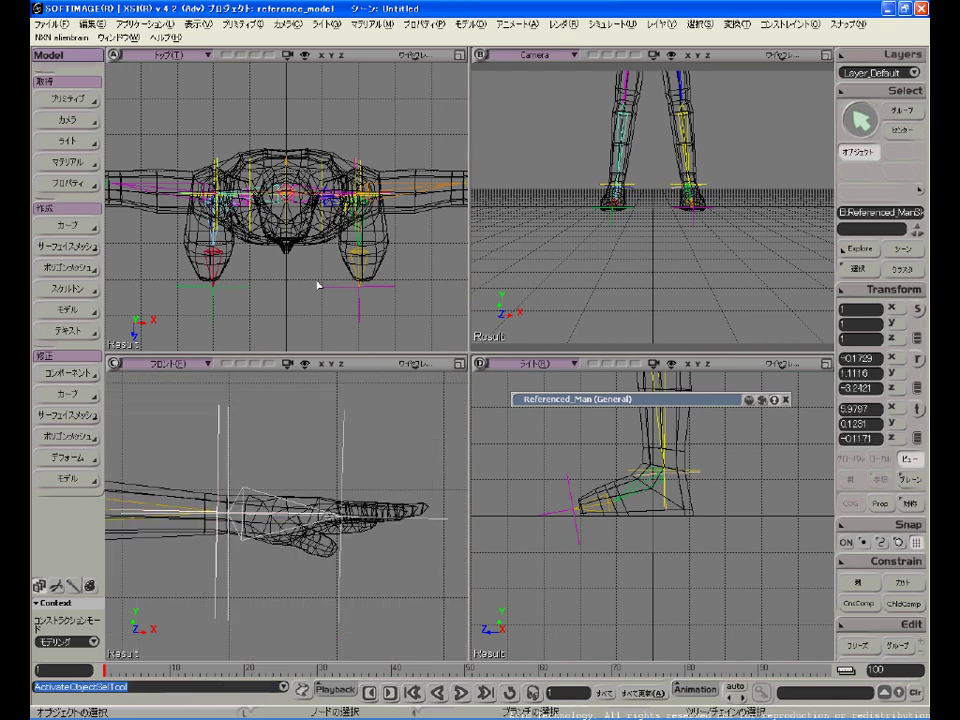
{"action": "key", "text": "a"}
{"action": "key", "text": "v"}
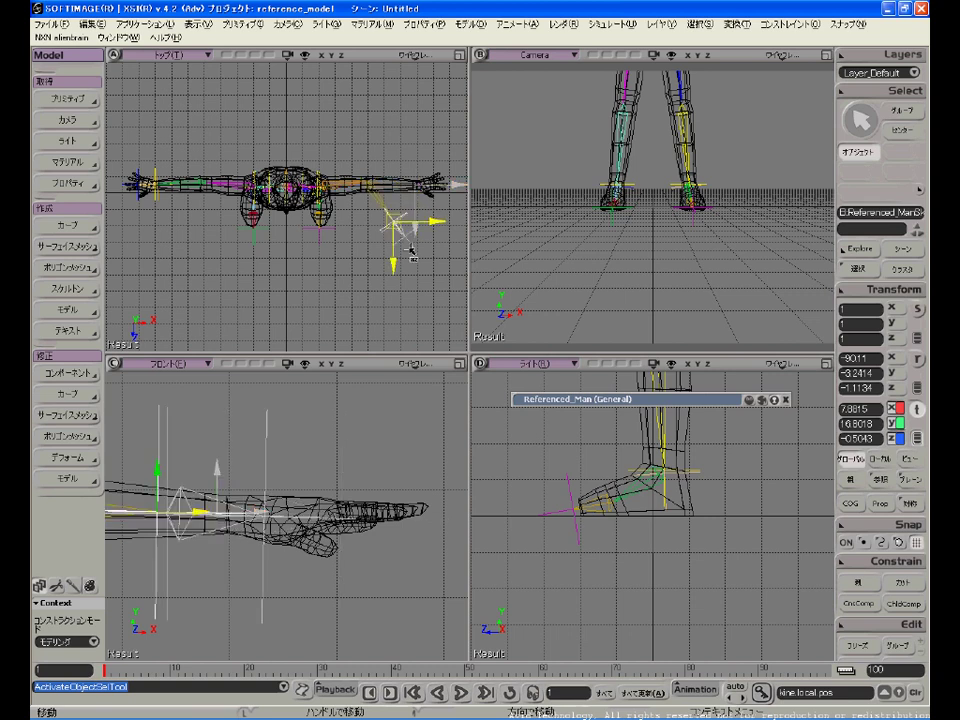
{"action": "left_click_drag", "start_coordinate": [446, 216], "coordinate": [386, 267]}
{"action": "key", "text": "ctrl+z"}
Expand the Referenced_Man property page and change the Right view to an Explorer
{"action": "double_click", "coordinate": [599, 400]}
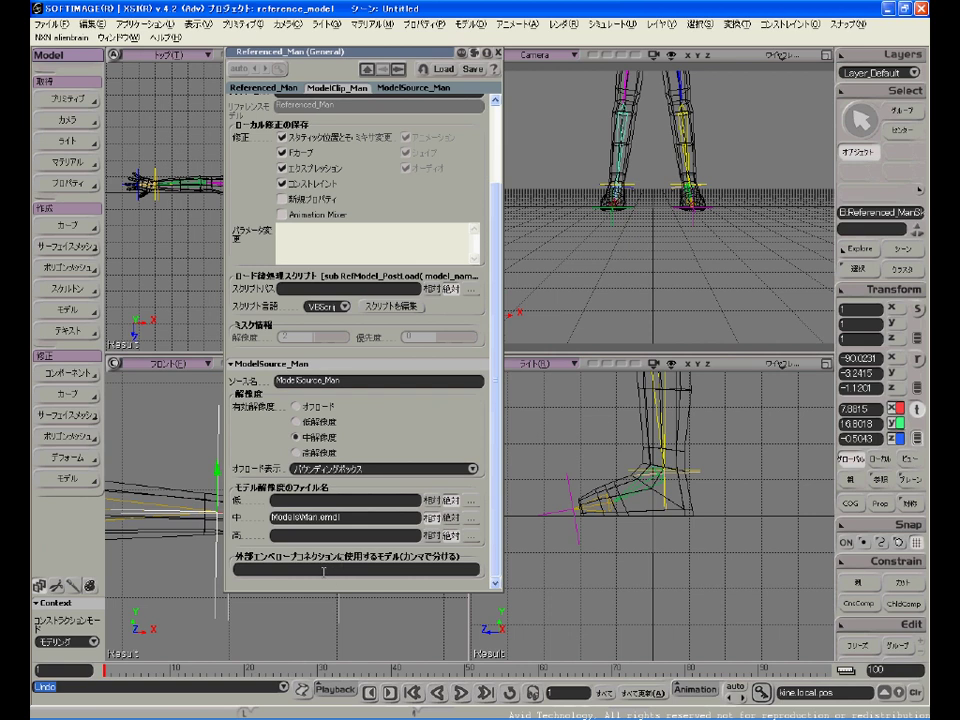
{"action": "left_click", "coordinate": [545, 366]}
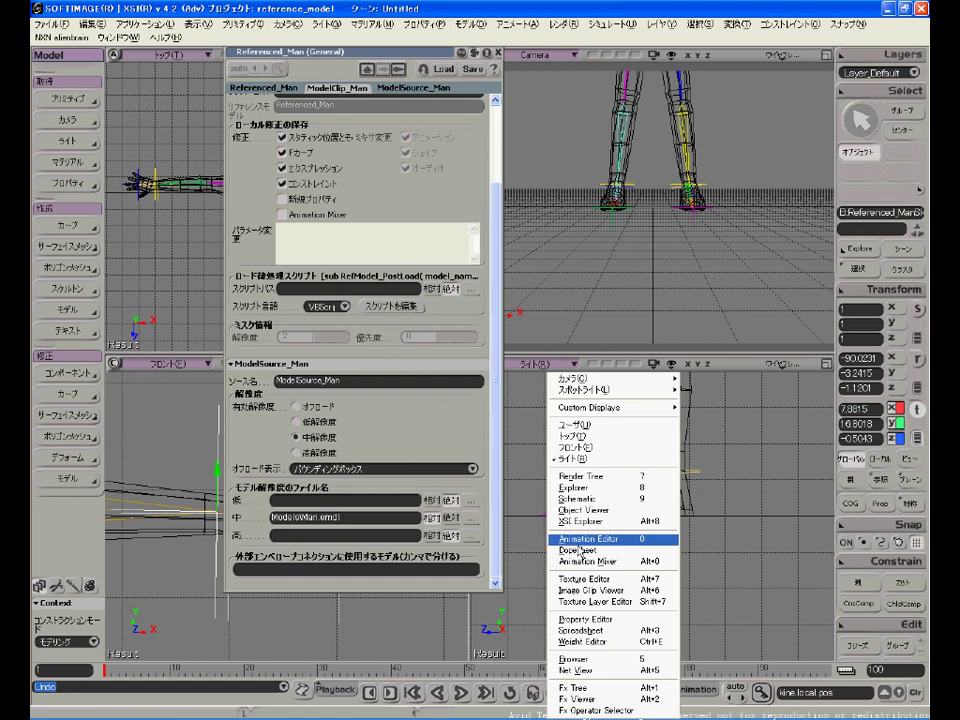
{"action": "left_click", "coordinate": [589, 489]}
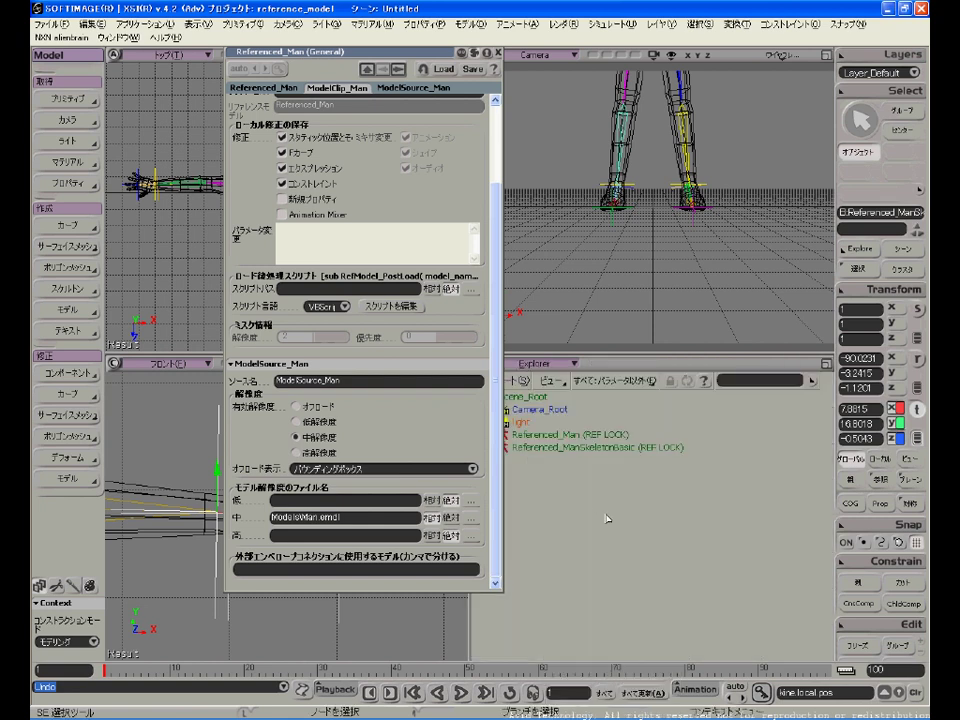
Select Referenced_ManSkeletonBasic and copy its model name from its properties
{"action": "left_click", "coordinate": [579, 448]}
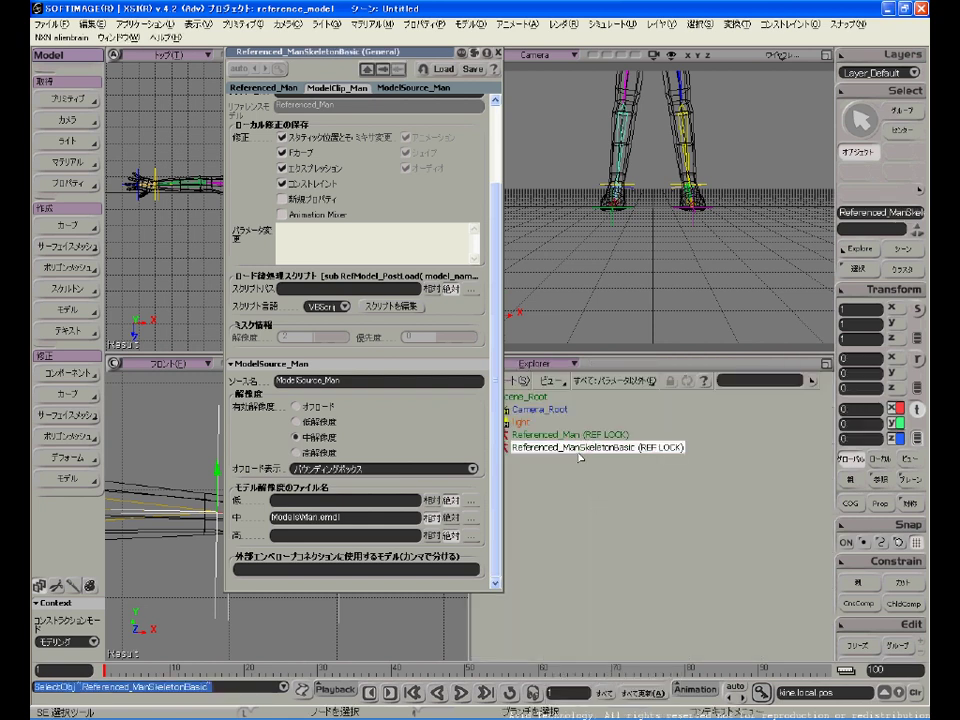
{"action": "left_click_drag", "start_coordinate": [498, 192], "coordinate": [497, 117]}
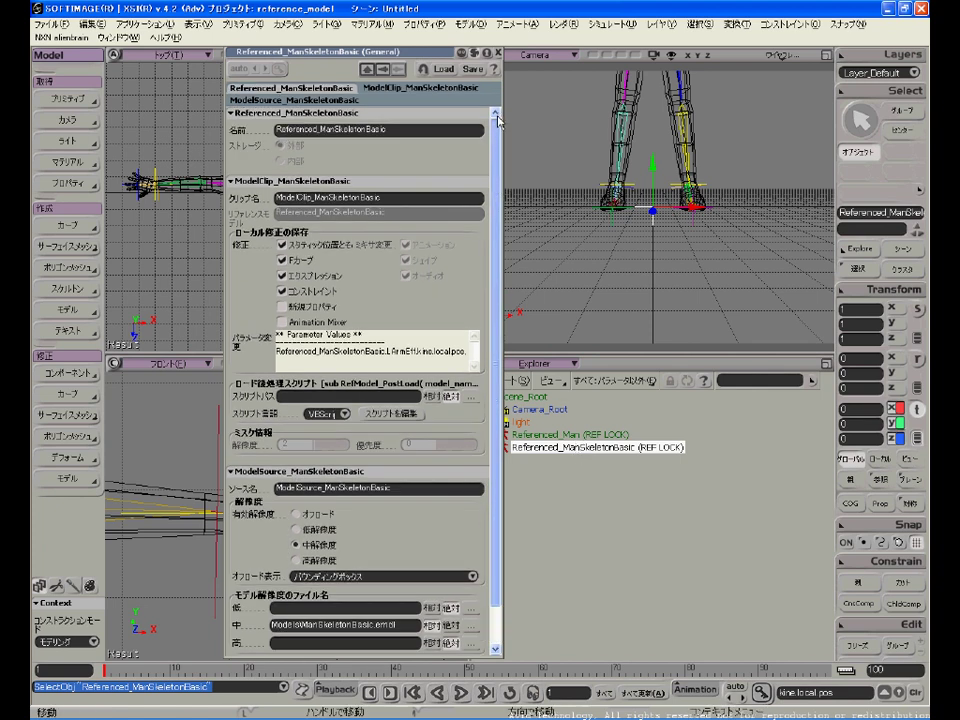
{"action": "double_click", "coordinate": [358, 130]}
{"action": "key", "text": "ctrl+c"}
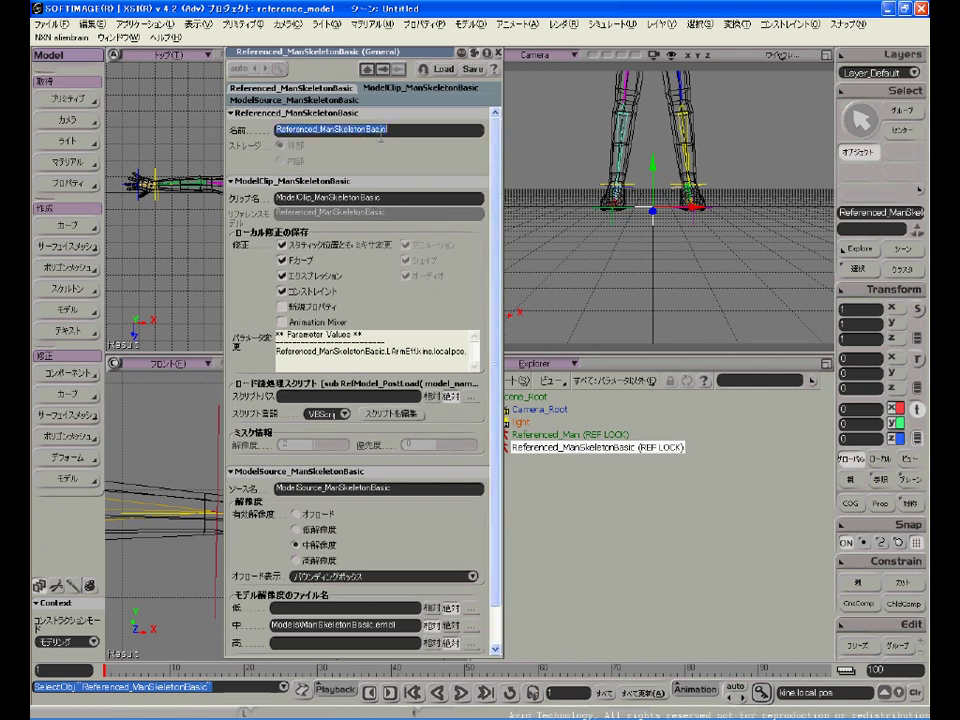
Set Referenced_ManSkeletonBasic as the model used for Referenced_Man's external envelope connections and close the property page
{"action": "left_click", "coordinate": [381, 69]}
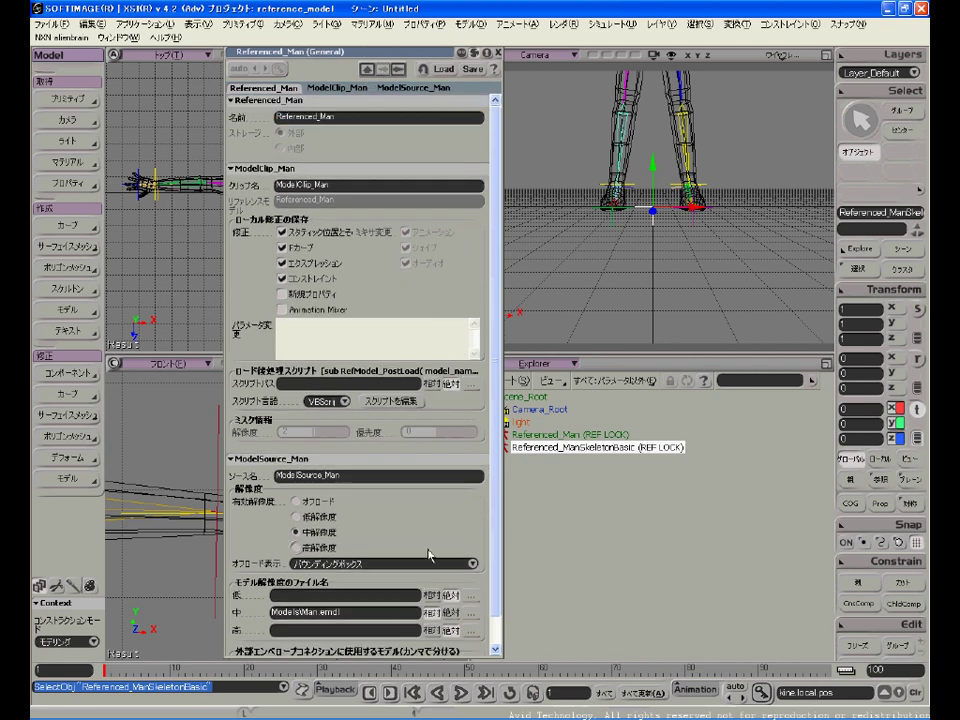
{"action": "scroll", "coordinate": [444, 582], "scroll_direction": "down", "scroll_amount": 1}
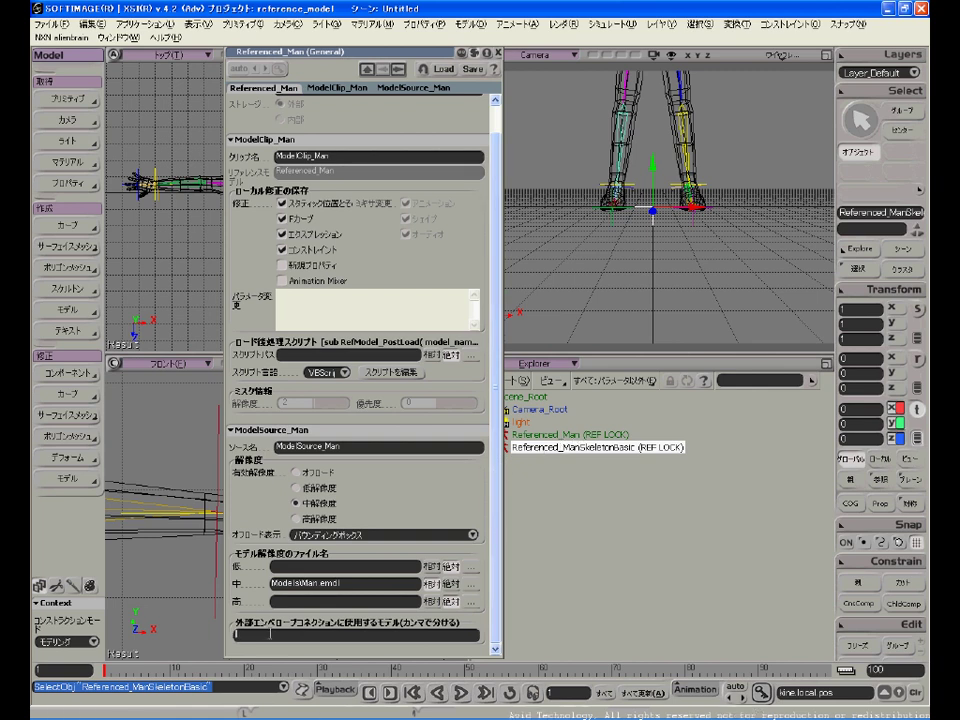
{"action": "key", "text": "ctrl+v"}
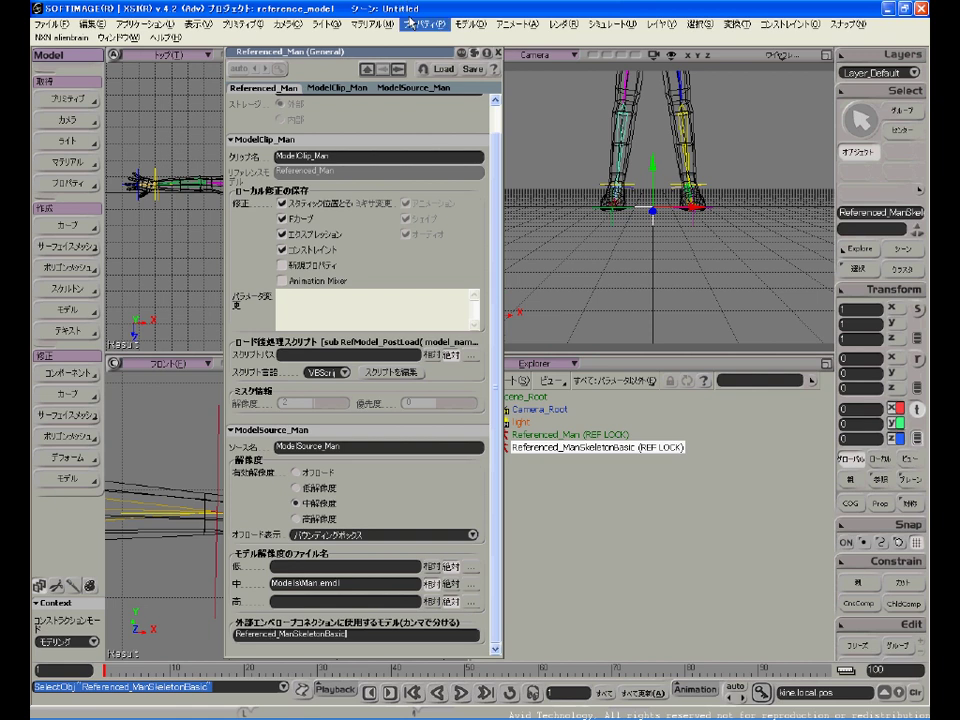
{"action": "left_click", "coordinate": [498, 54]}
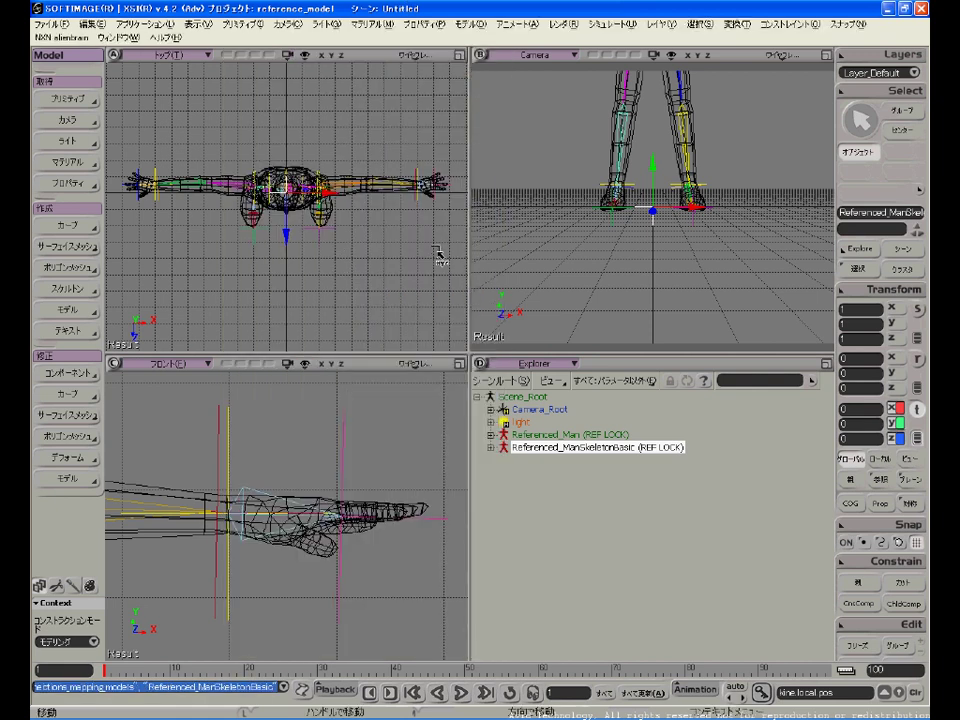
Update the Referenced_Man reference model
{"action": "left_click", "coordinate": [545, 435]}
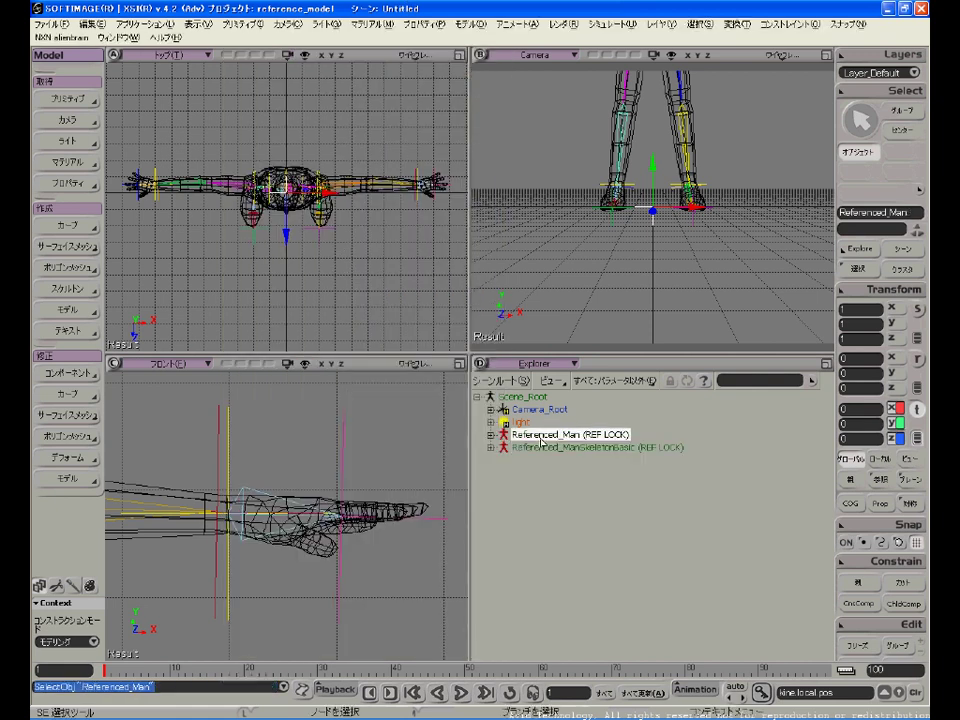
{"action": "left_click", "coordinate": [70, 480]}
{"action": "left_click", "coordinate": [173, 482]}
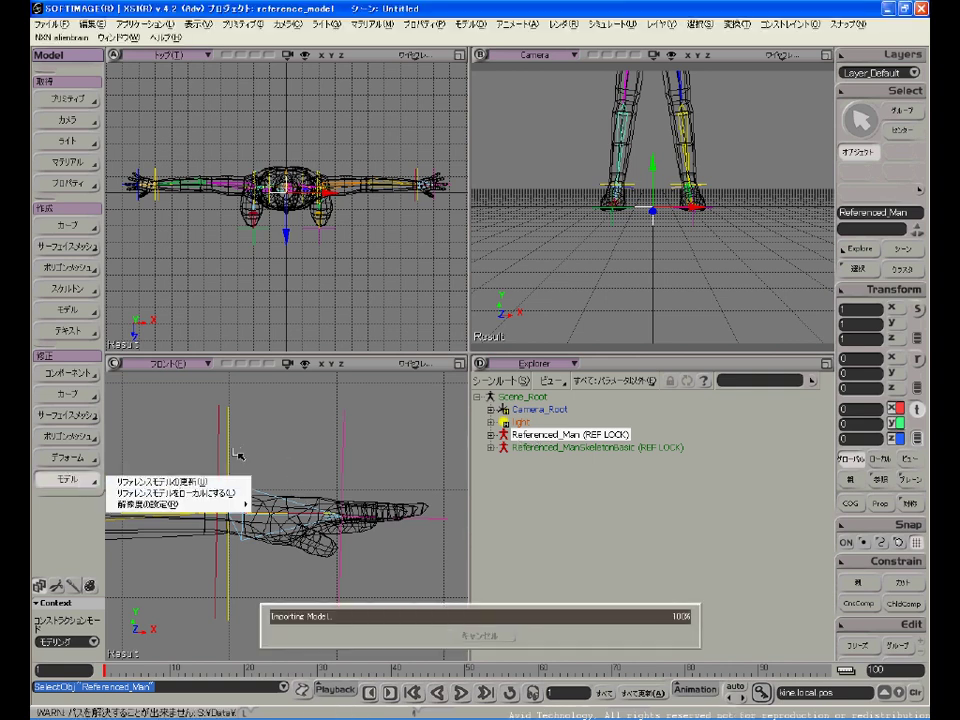
Bend both arms forward by moving the left arm effector to about X 4.8, Z 2.7 and the right to about X -5.6, Z 2.4
{"action": "key", "text": "space"}
{"action": "left_click", "coordinate": [416, 203]}
{"action": "key", "text": "v"}
{"action": "left_click_drag", "start_coordinate": [446, 218], "coordinate": [397, 268]}
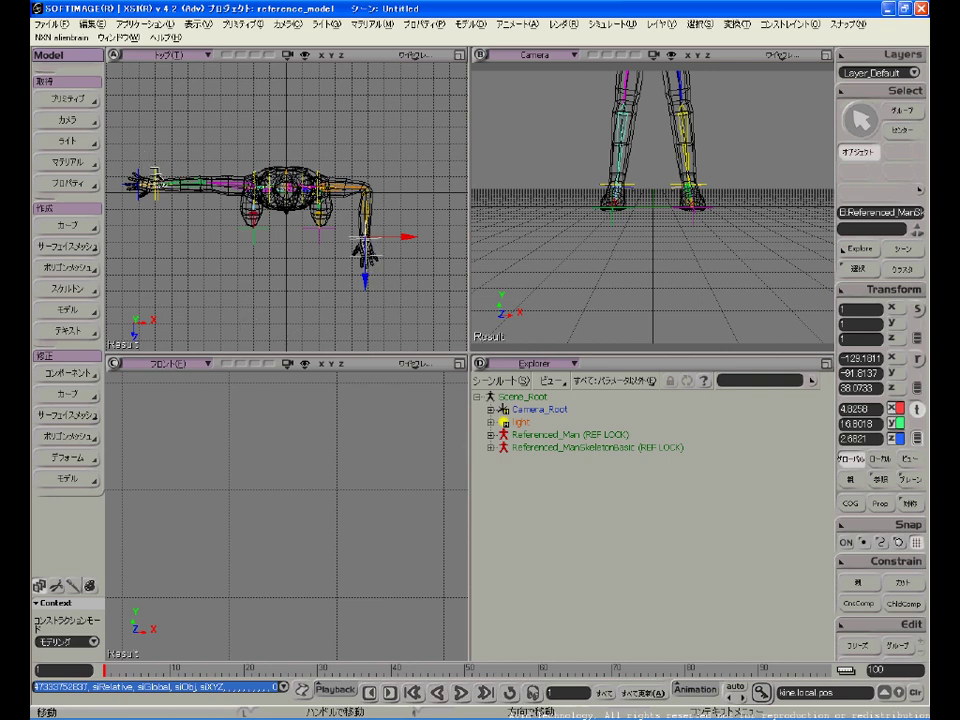
{"action": "key", "text": "space"}
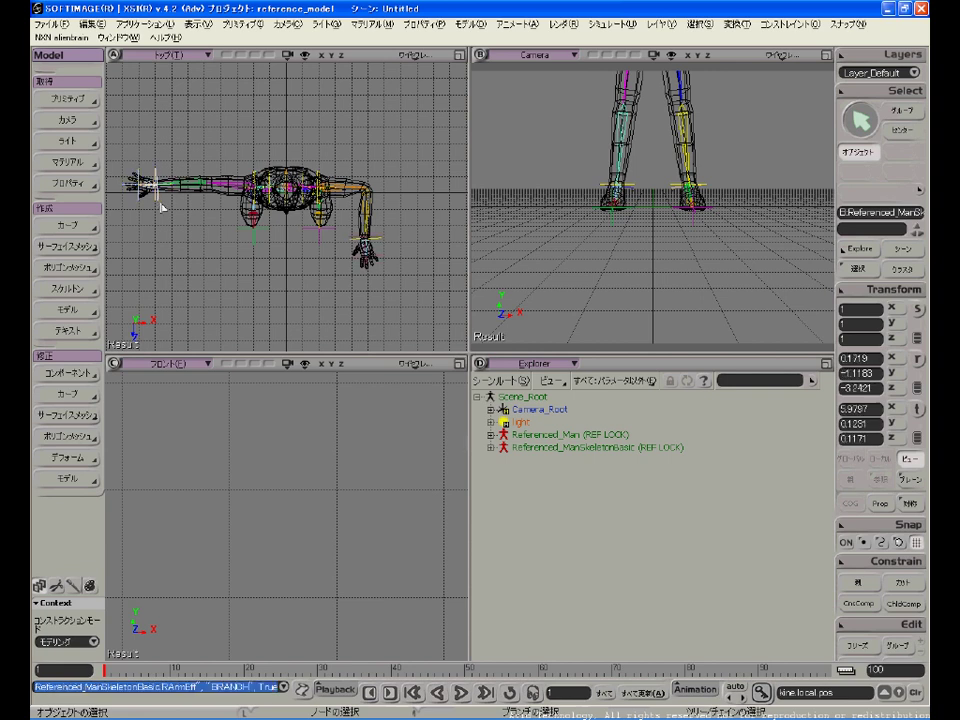
{"action": "key", "text": "v"}
{"action": "left_click_drag", "start_coordinate": [171, 210], "coordinate": [210, 262]}
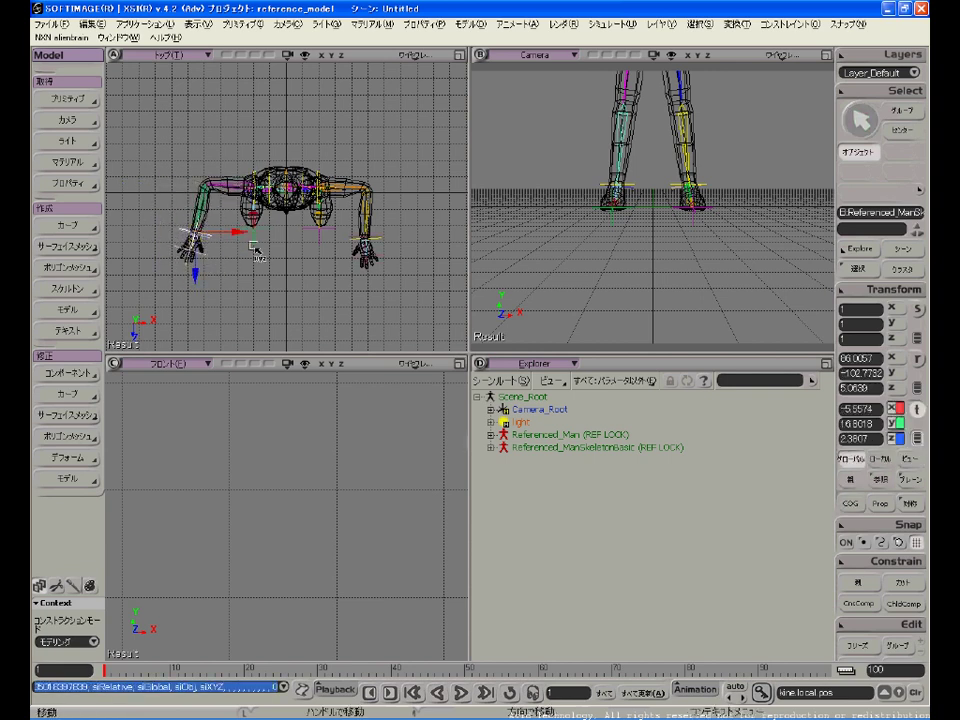
Frame the whole posed man at an angle in the Camera view and maximize that view to examine the deformed arms
{"action": "key", "text": "a"}
{"action": "key", "text": "s"}
{"action": "right_click_drag", "start_coordinate": [720, 178], "coordinate": [684, 197]}
{"action": "key", "text": "v"}
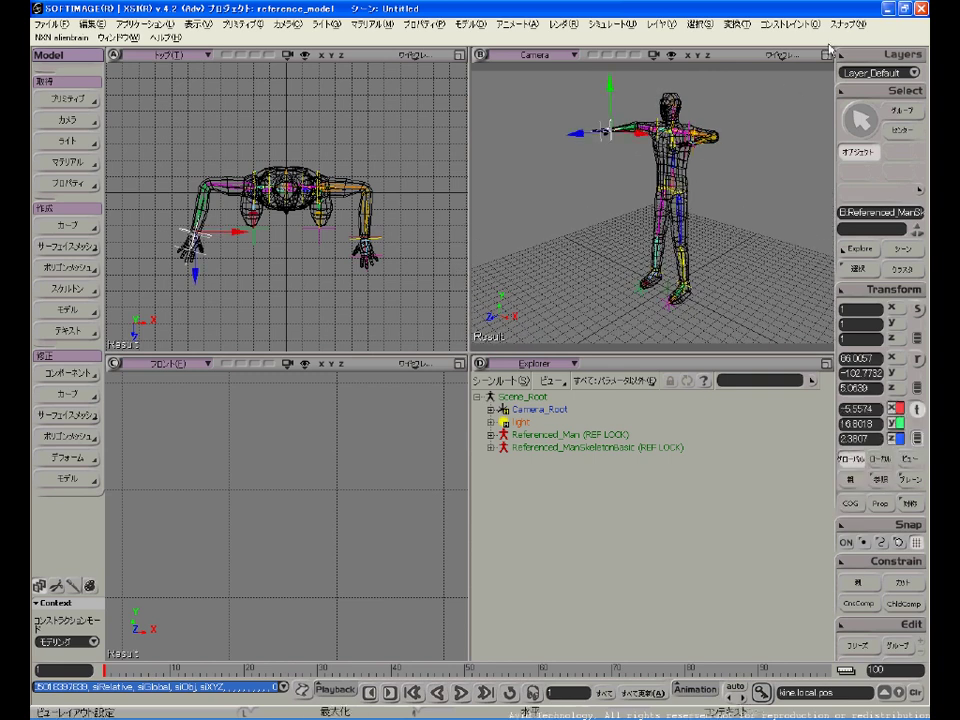
{"action": "left_click", "coordinate": [825, 56]}
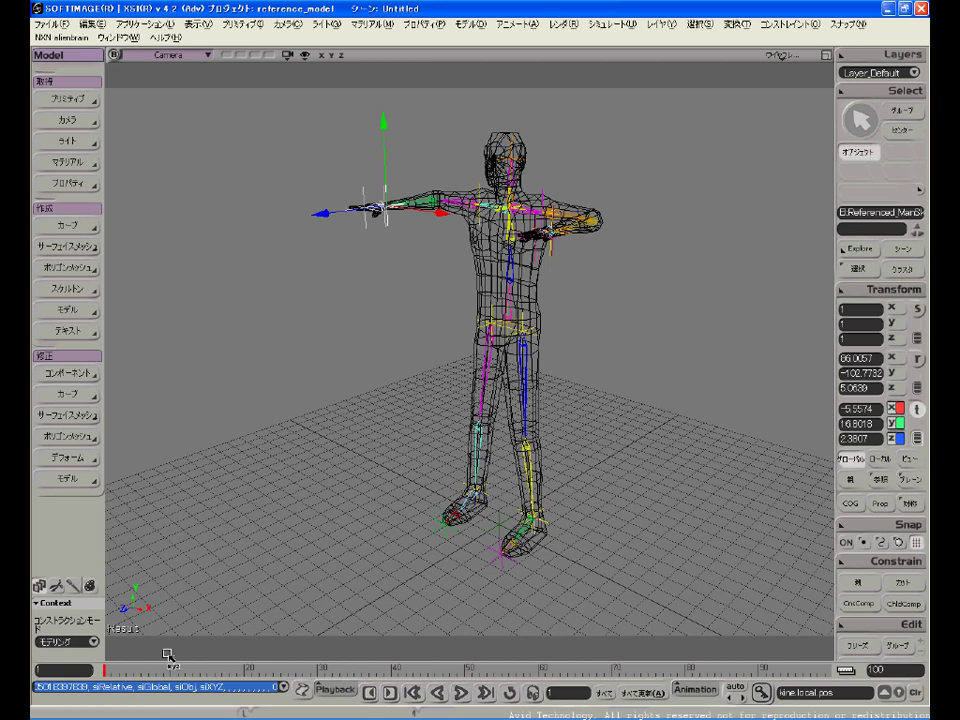
Switch to the window with the original Man and ManSkeletonBasic scene and close its floating Explorer
{"action": "mouse_move", "coordinate": [250, 716]}
{"action": "left_click", "coordinate": [198, 709]}
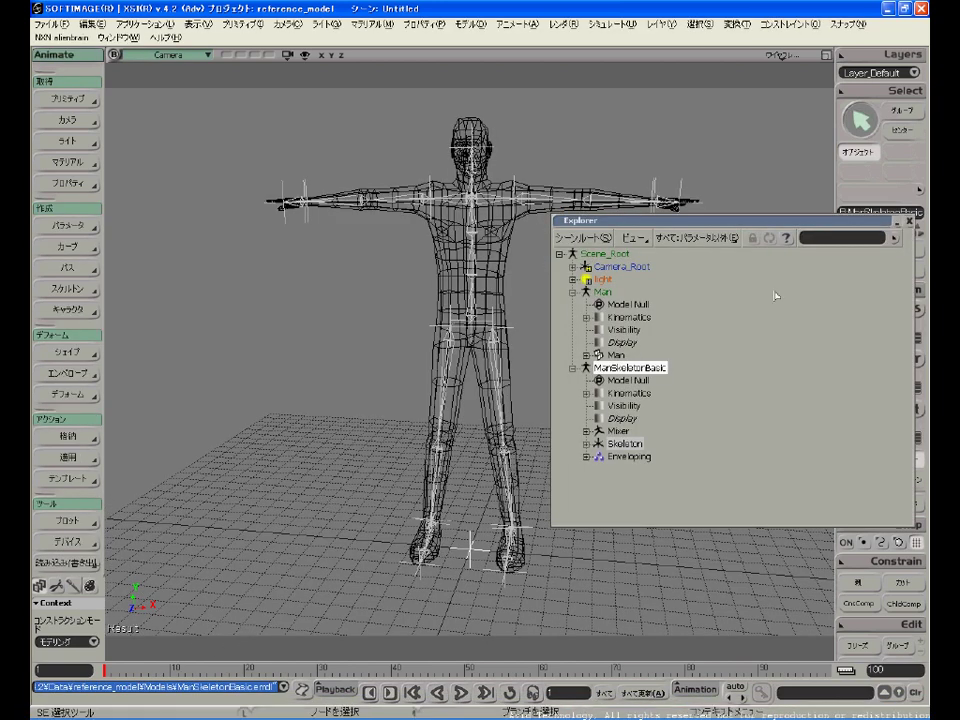
{"action": "left_click", "coordinate": [909, 221]}
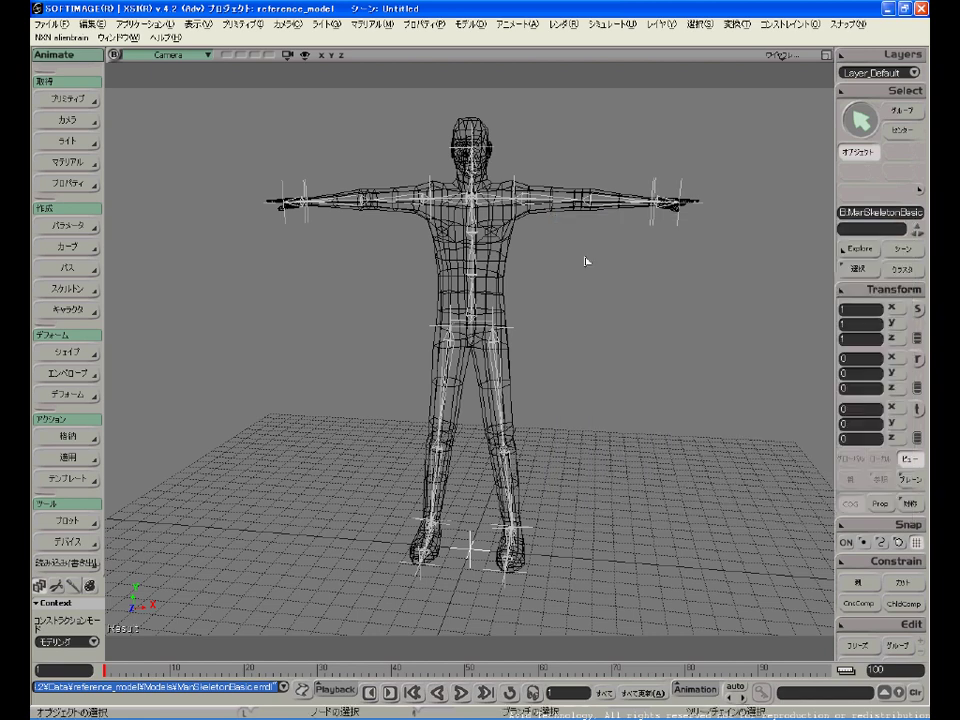
Raise the polygons on top of the Man mesh's left upper arm to about Y 18.2 and scale them down to about half size
{"action": "key", "text": "space"}
{"action": "left_click", "coordinate": [563, 214]}
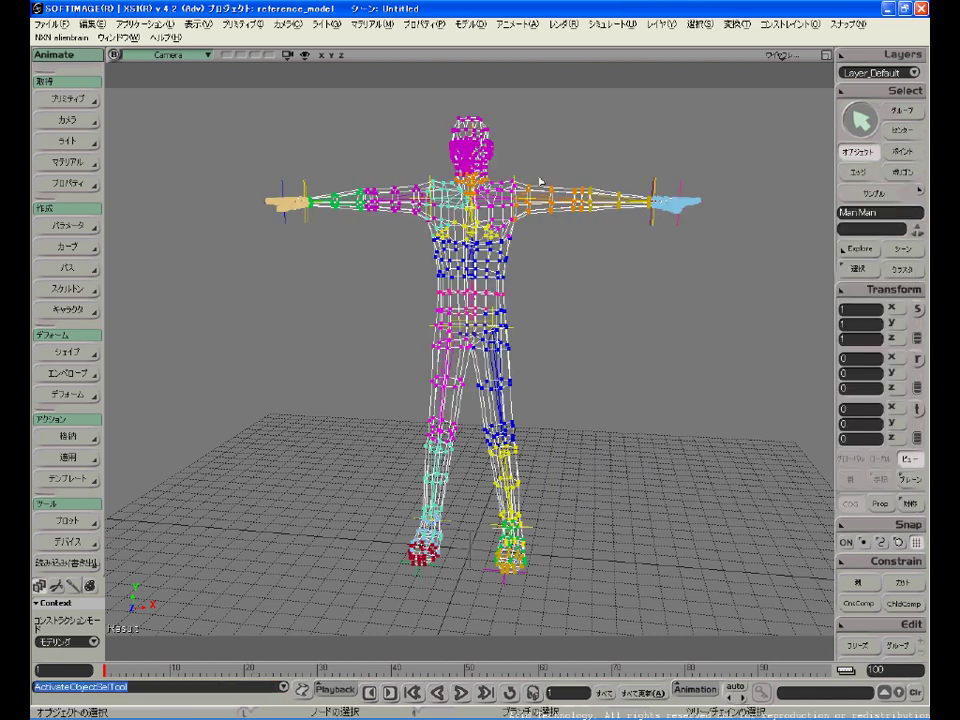
{"action": "key", "text": "y"}
{"action": "left_click_drag", "start_coordinate": [536, 166], "coordinate": [602, 207]}
{"action": "key", "text": "f"}
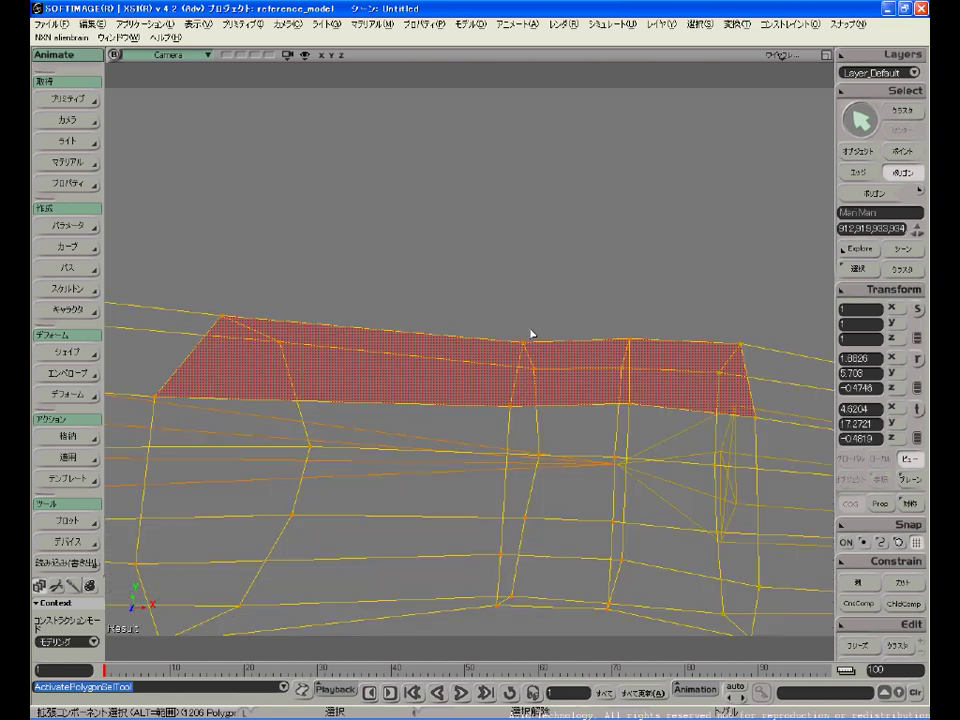
{"action": "key", "text": "p"}
{"action": "left_click_drag", "start_coordinate": [377, 463], "coordinate": [630, 146]}
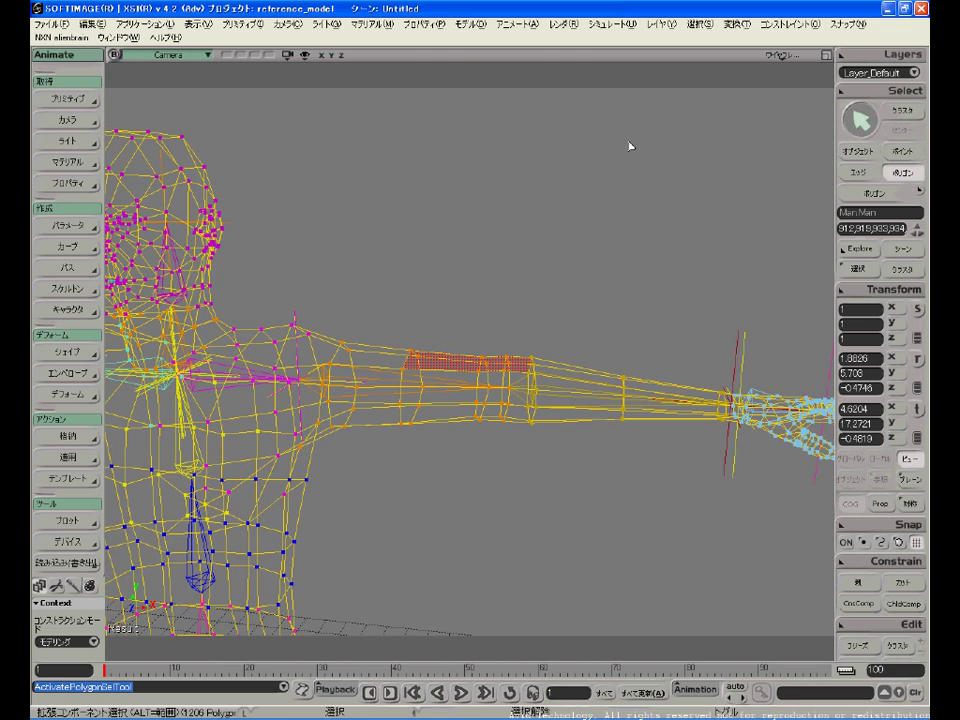
{"action": "key", "text": "v"}
{"action": "left_click_drag", "start_coordinate": [489, 334], "coordinate": [484, 264]}
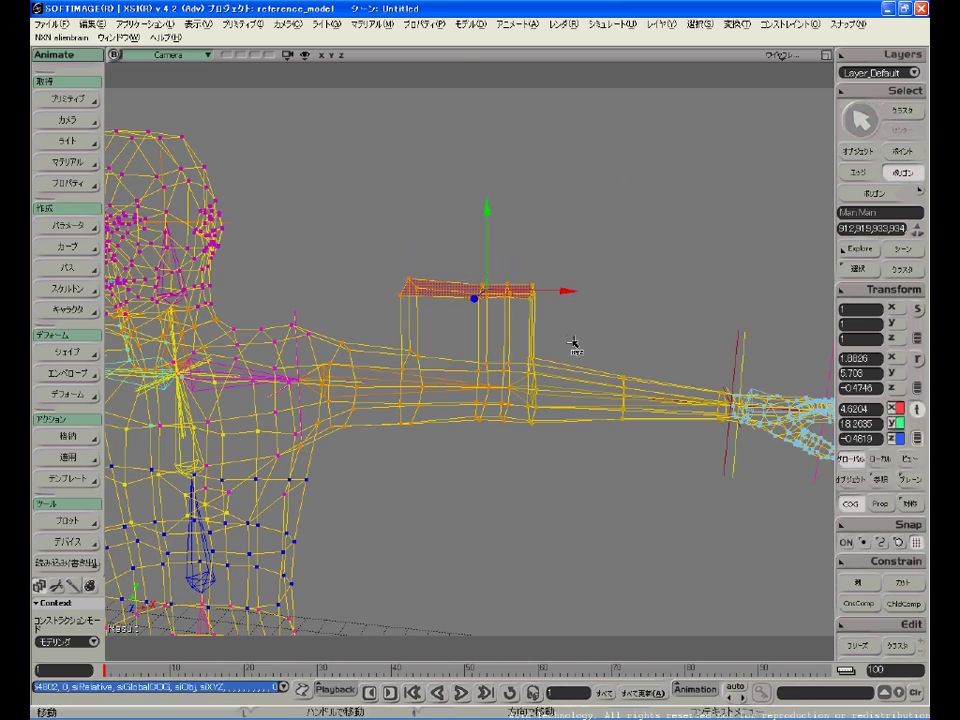
{"action": "key", "text": "x"}
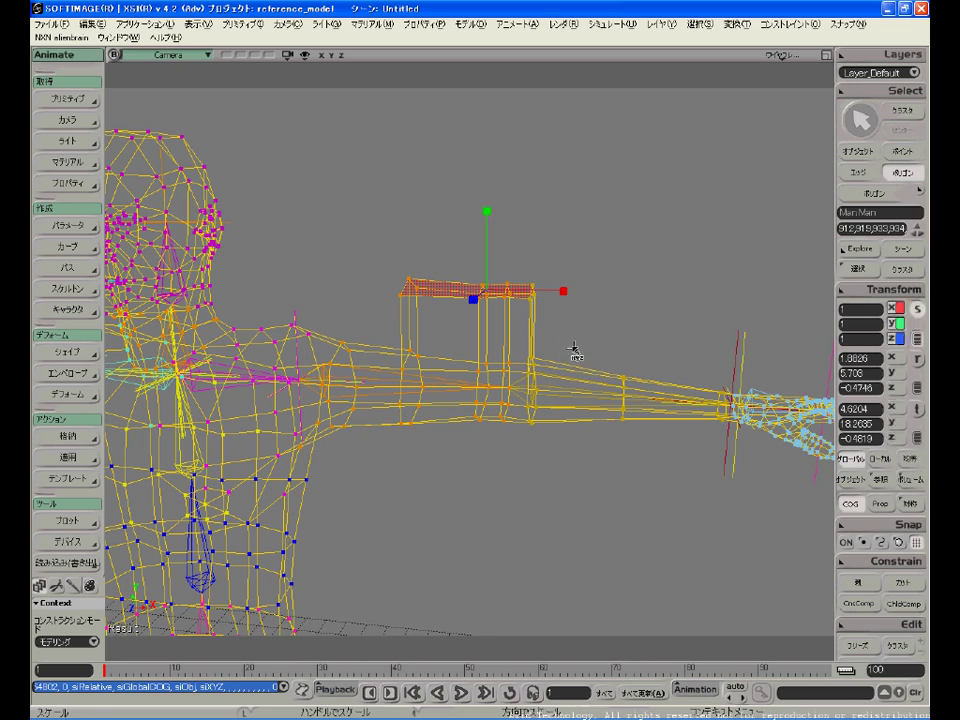
{"action": "left_click_drag", "start_coordinate": [562, 253], "coordinate": [518, 268]}
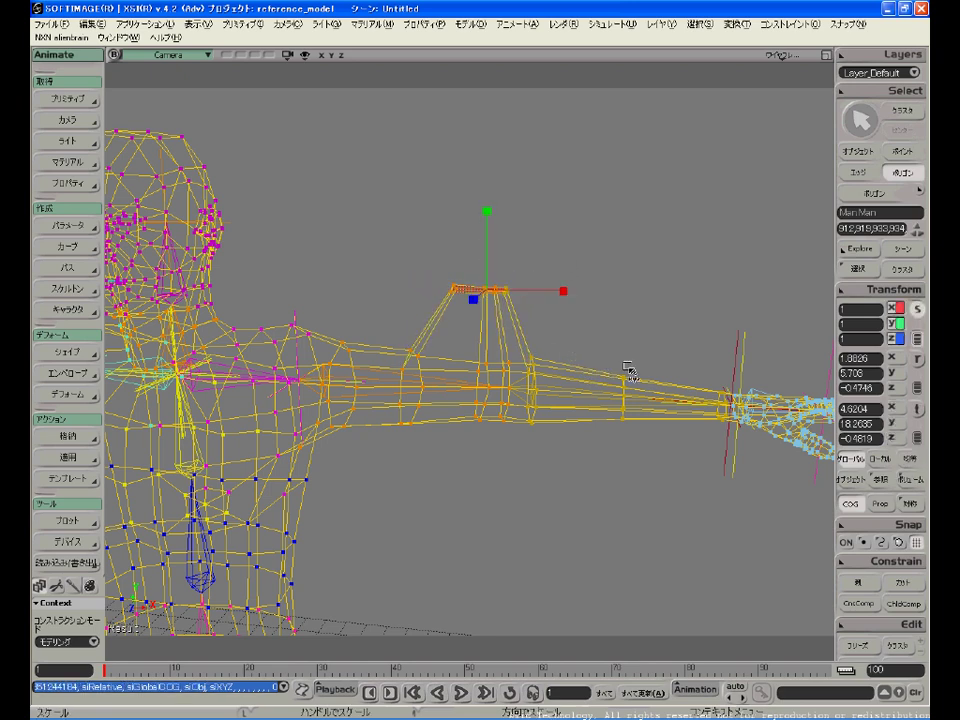
Subdivide the lengthwise edges of the Man mesh's left forearm just past the elbow with 8 connected subdivisions
{"action": "key", "text": "space"}
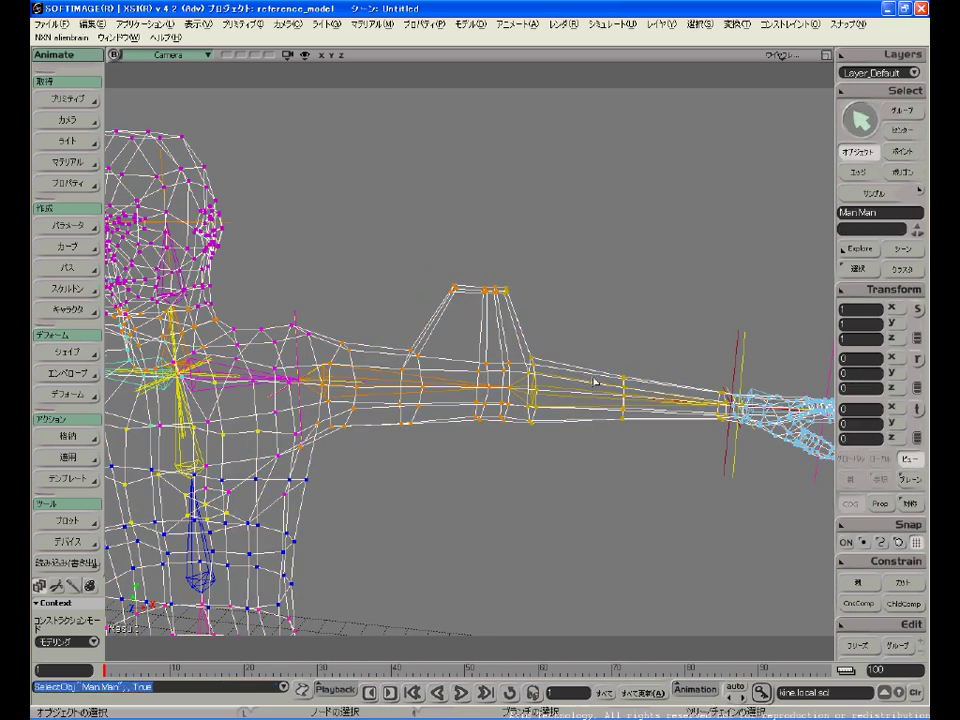
{"action": "key", "text": "x"}
{"action": "key", "text": "e"}
{"action": "left_click_drag", "start_coordinate": [568, 333], "coordinate": [582, 478]}
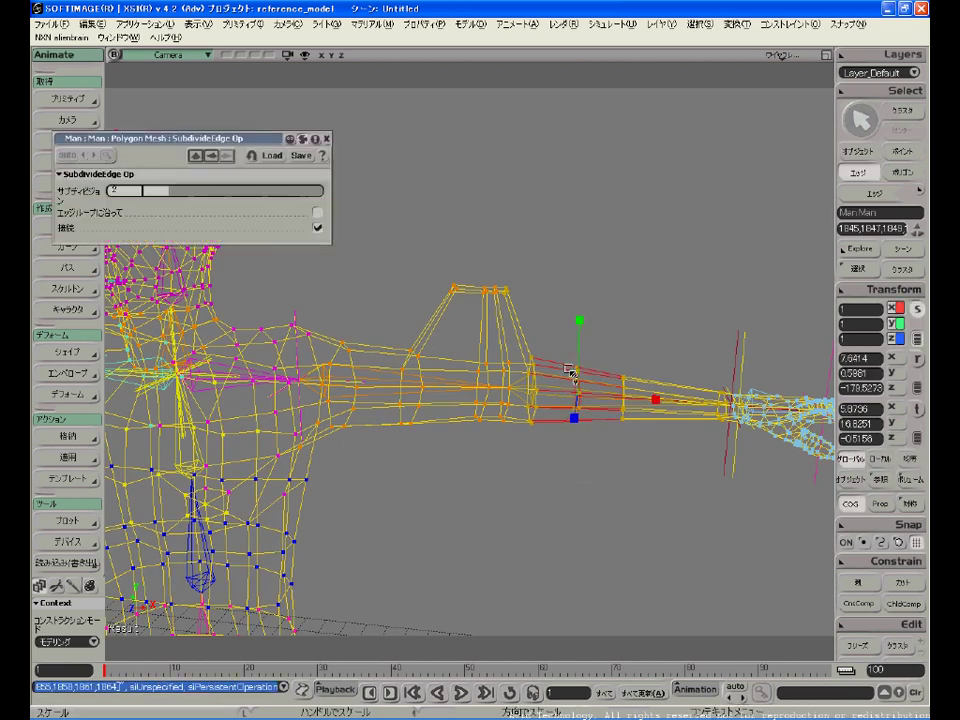
{"action": "left_click_drag", "start_coordinate": [168, 191], "coordinate": [322, 188]}
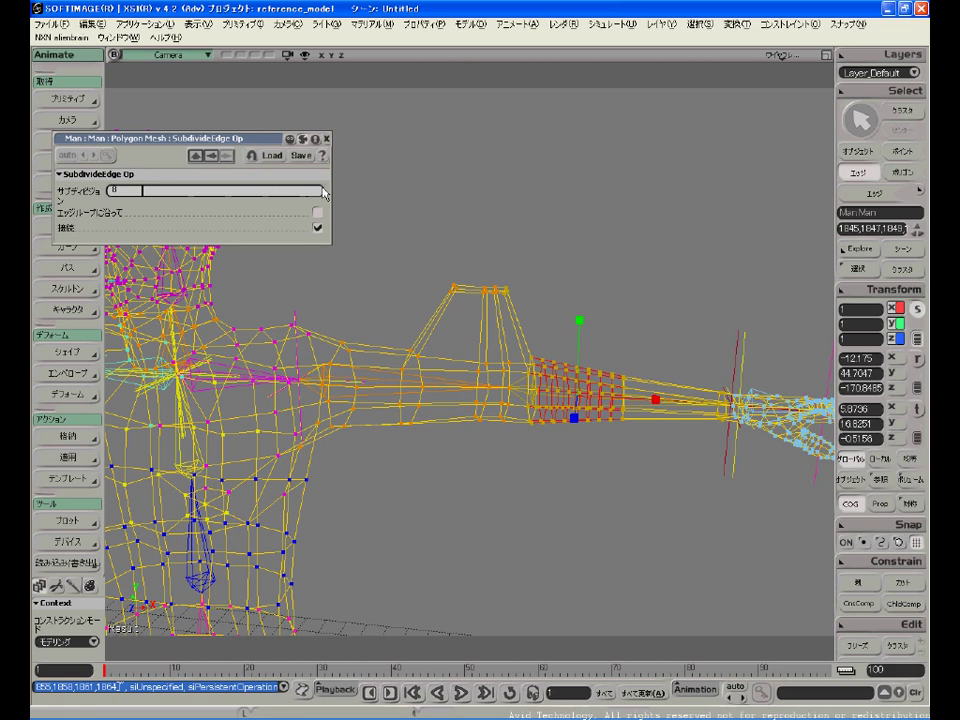
{"action": "left_click", "coordinate": [327, 138]}
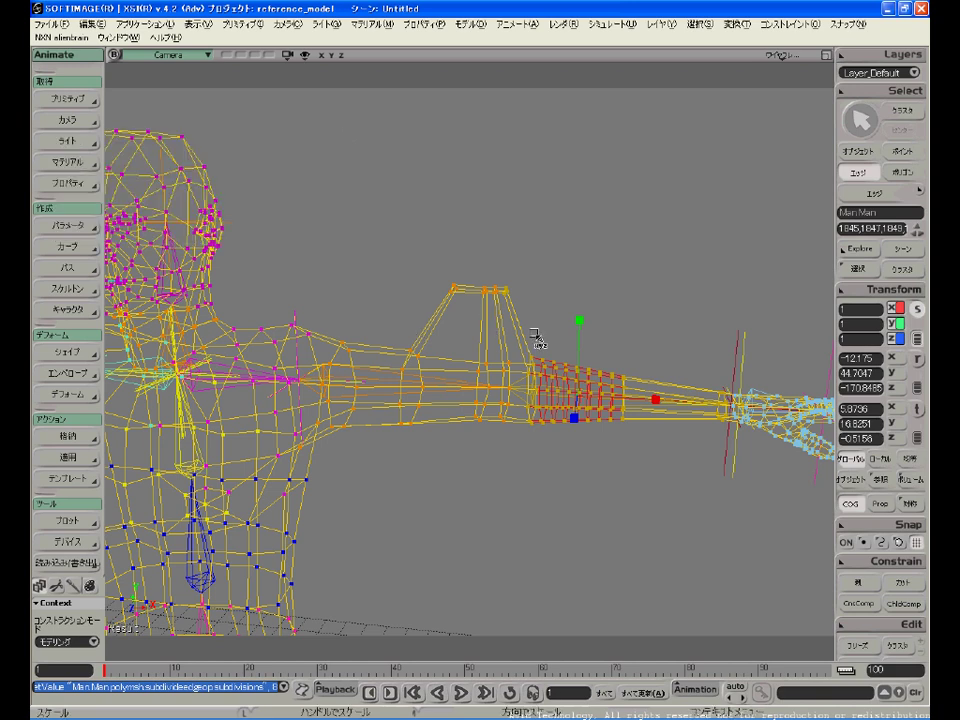
{"action": "key", "text": "p"}
{"action": "left_click_drag", "start_coordinate": [405, 482], "coordinate": [413, 436]}
{"action": "key", "text": "x"}
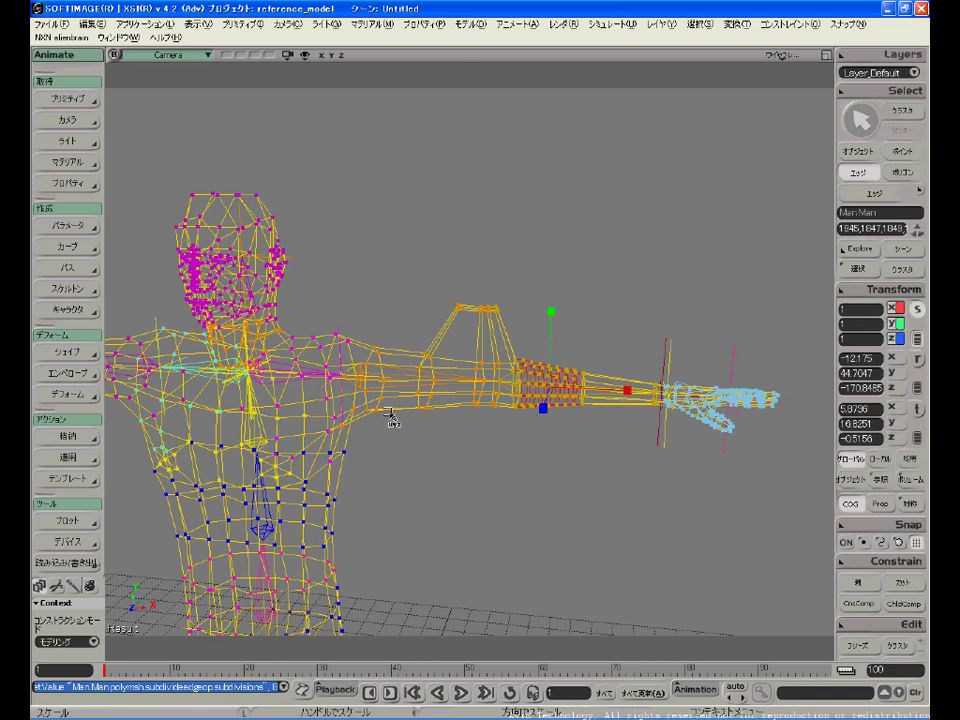
Export the edited Man model to the project's Models folder as Man, replacing the existing Man.emdl
{"action": "key", "text": "8"}
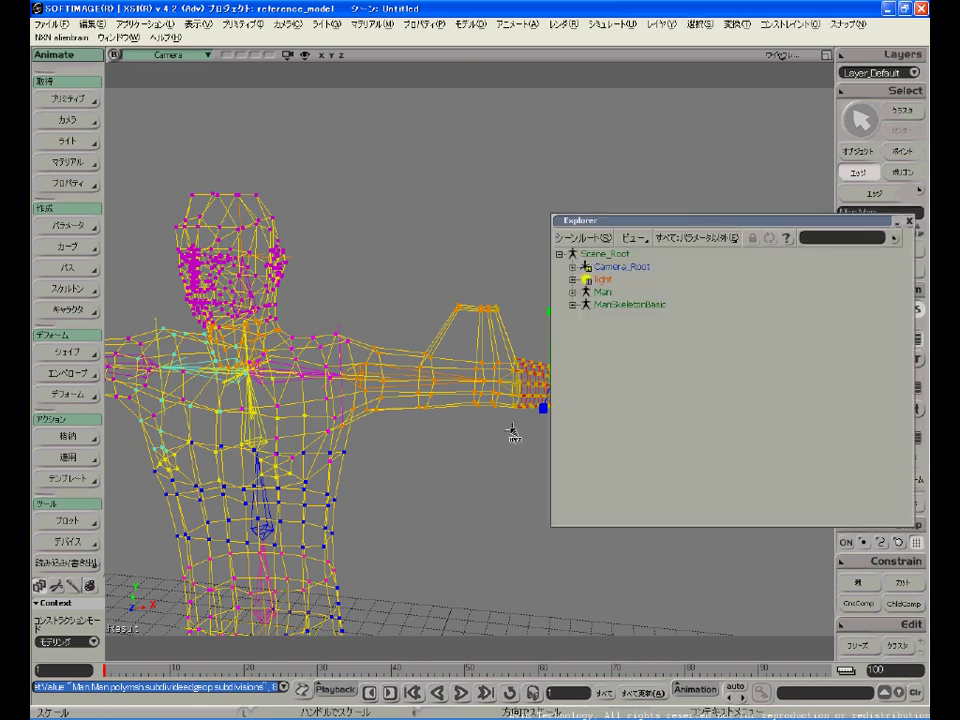
{"action": "left_click", "coordinate": [604, 292]}
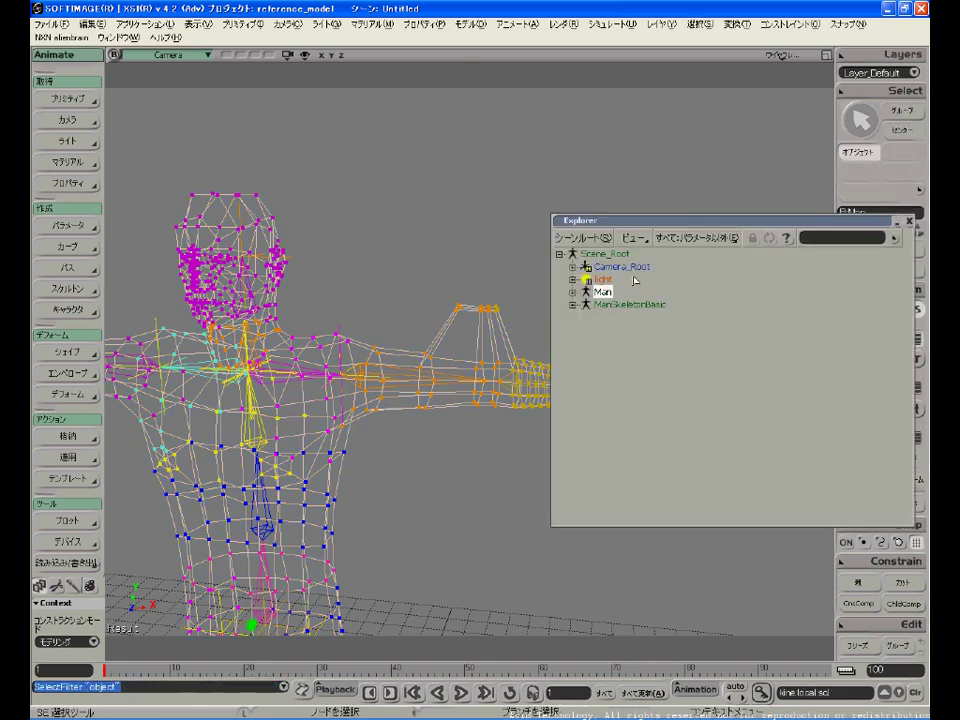
{"action": "left_click", "coordinate": [39, 28]}
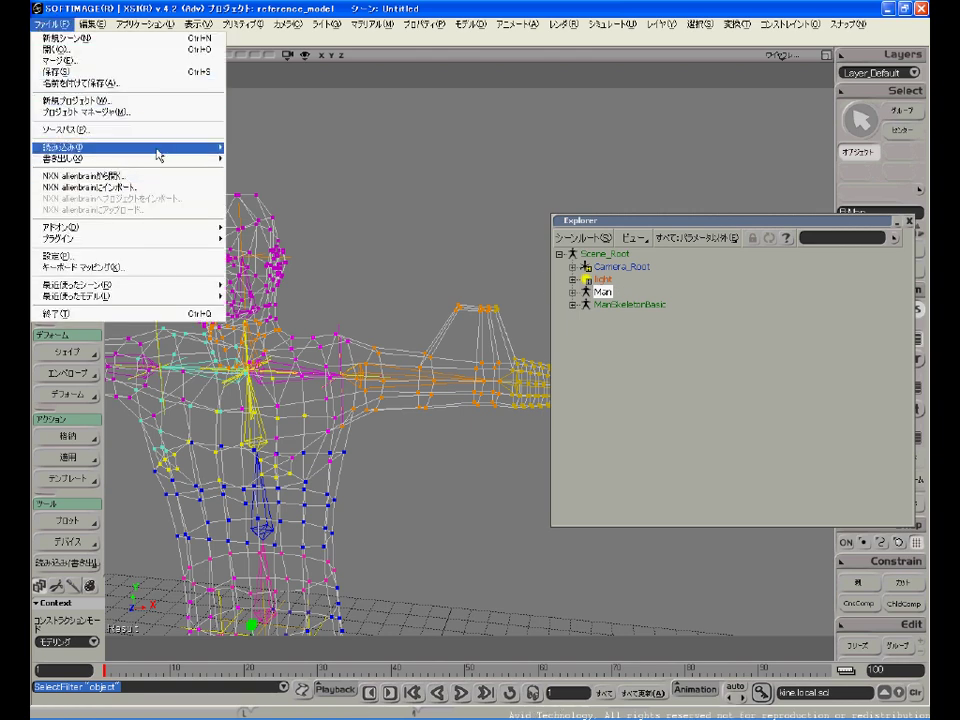
{"action": "mouse_move", "coordinate": [158, 158]}
{"action": "left_click", "coordinate": [251, 165]}
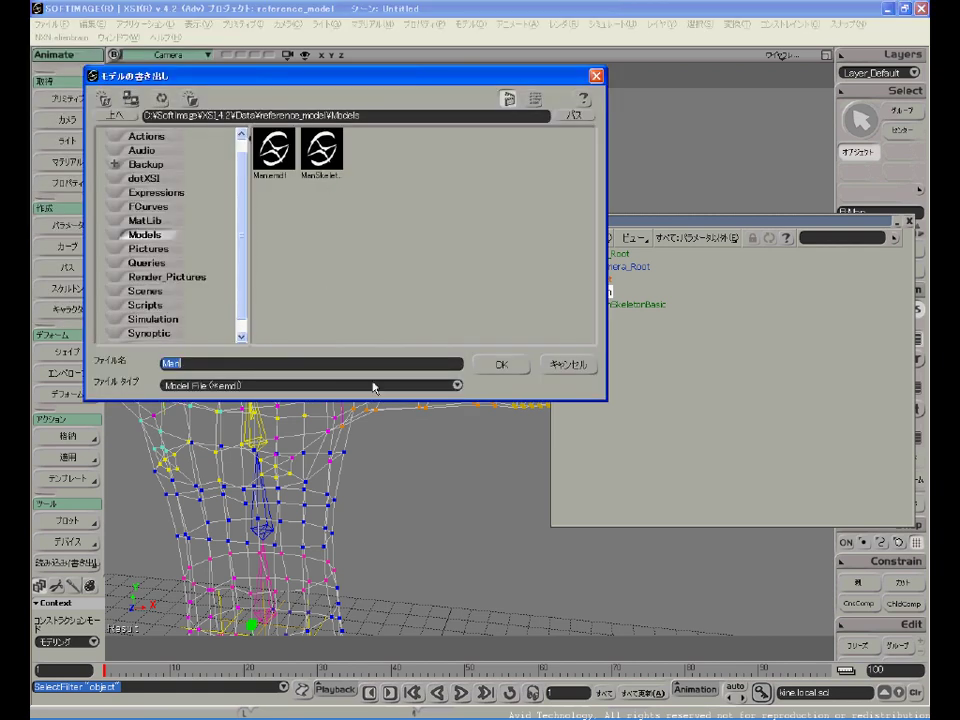
{"action": "left_click", "coordinate": [495, 366]}
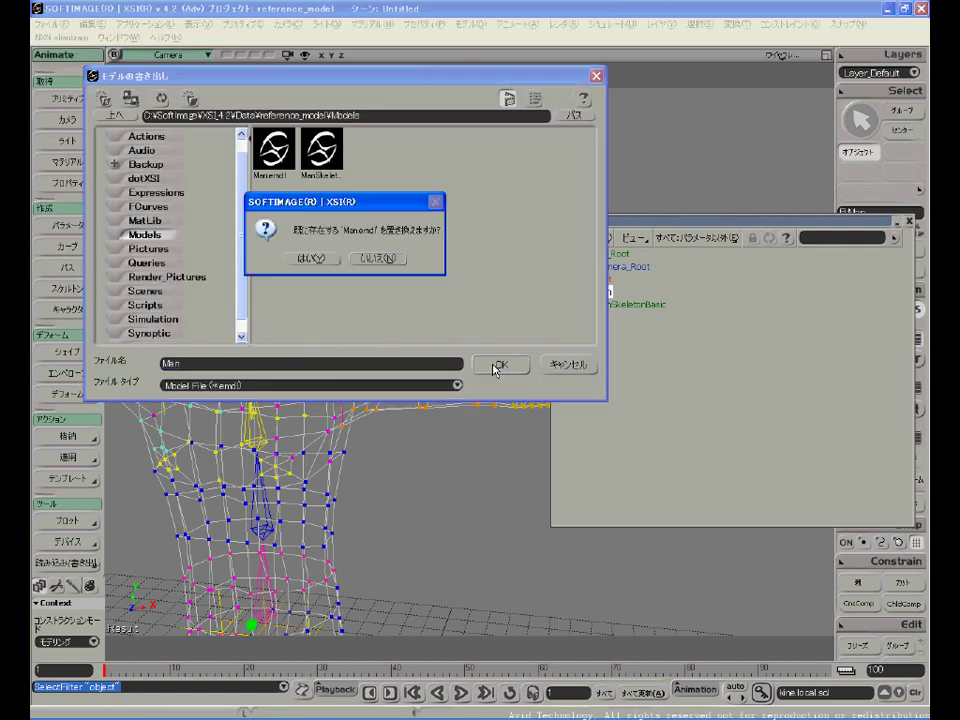
{"action": "left_click", "coordinate": [310, 260]}
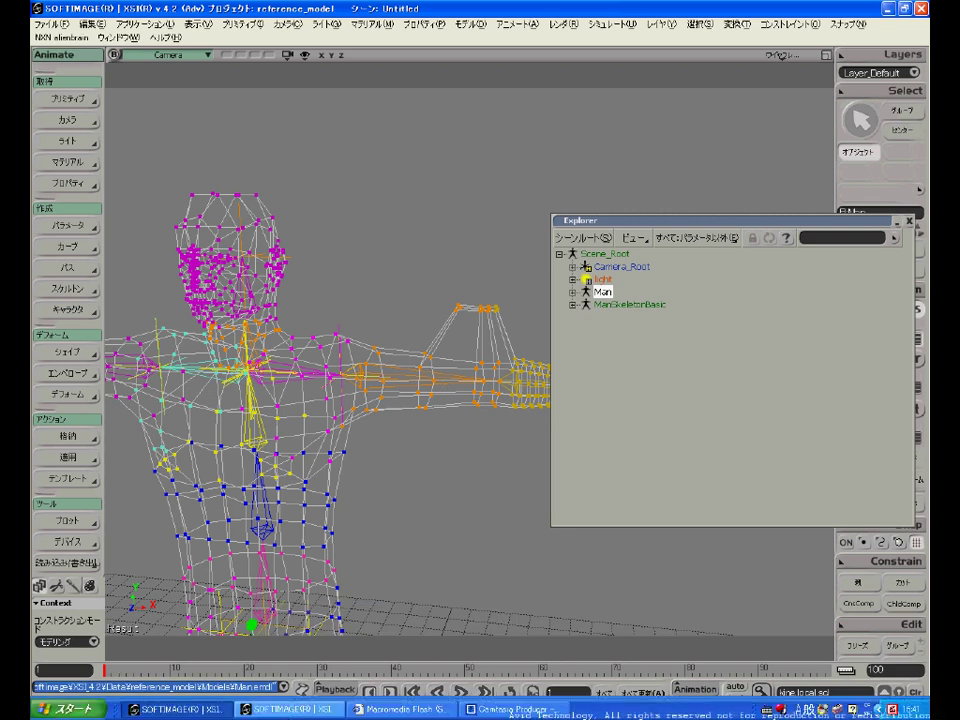
Switch to the window with the referenced models, update the Referenced_Man reference model, and close the floating Explorer
{"action": "left_click", "coordinate": [292, 709]}
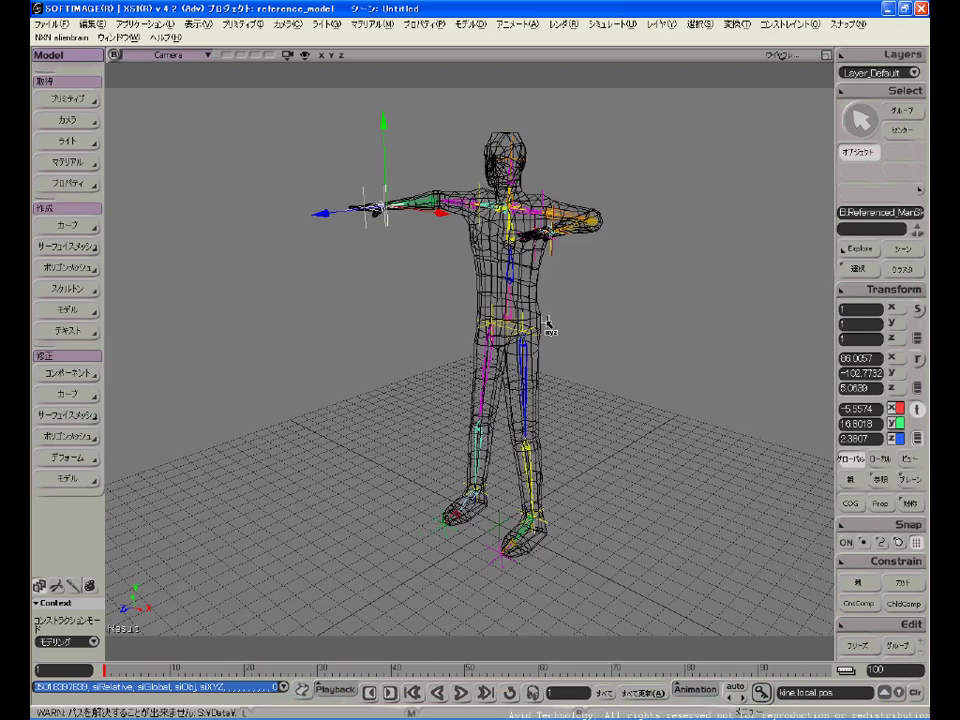
{"action": "key", "text": "8"}
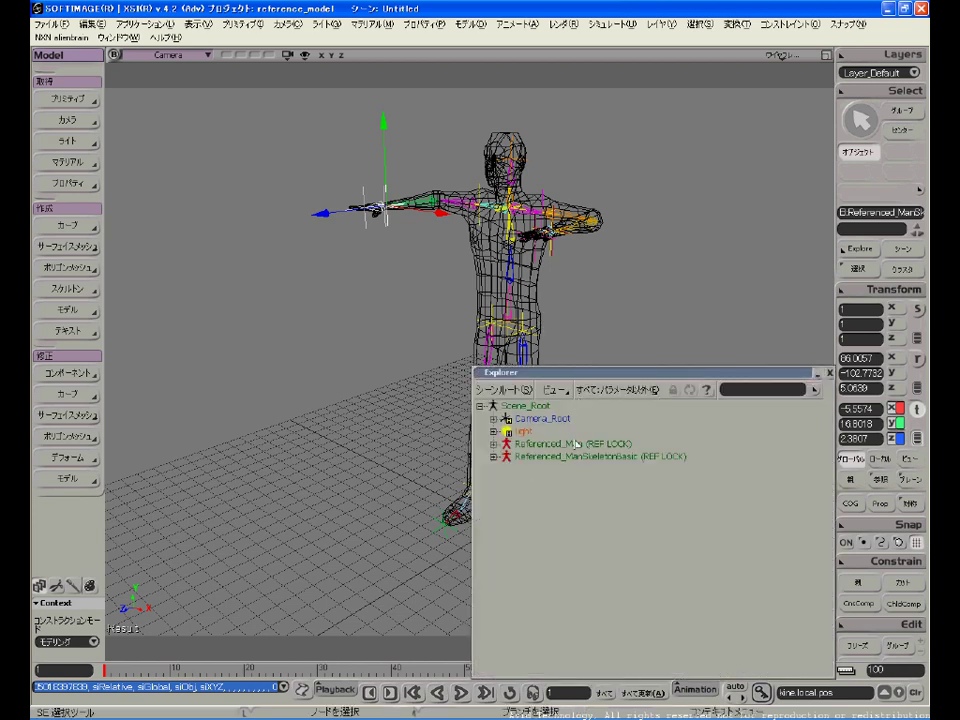
{"action": "left_click", "coordinate": [560, 443]}
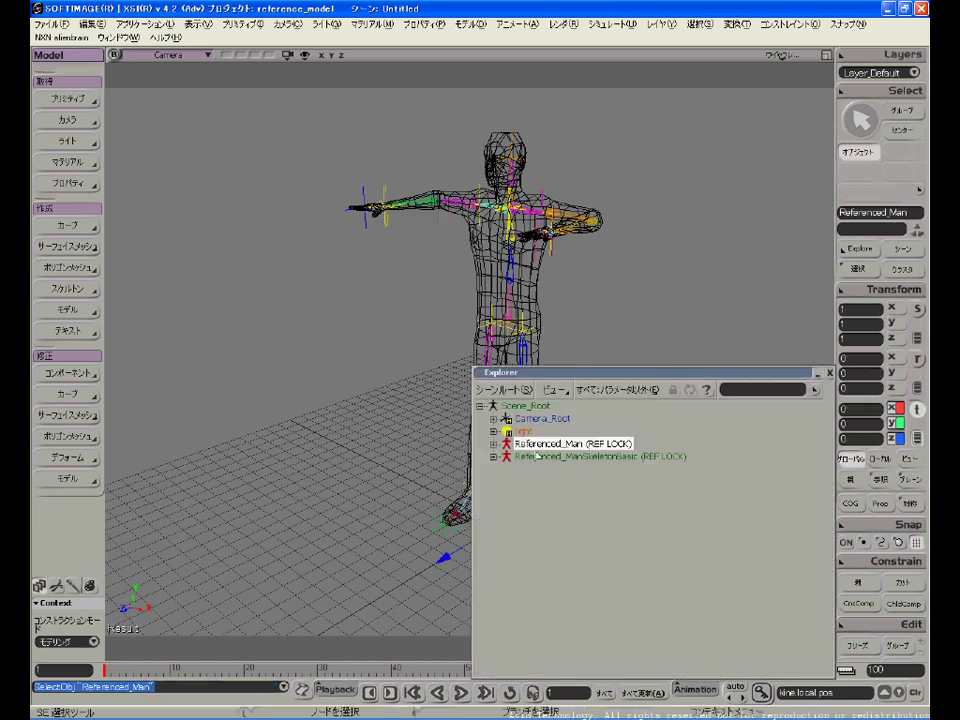
{"action": "left_click", "coordinate": [68, 479]}
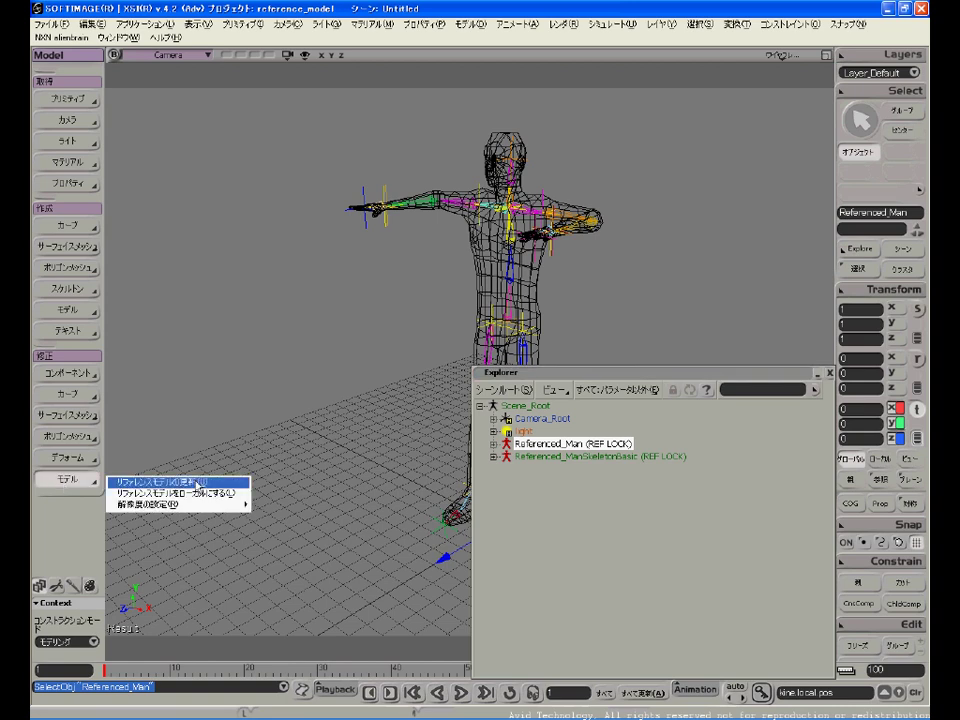
{"action": "left_click", "coordinate": [197, 483]}
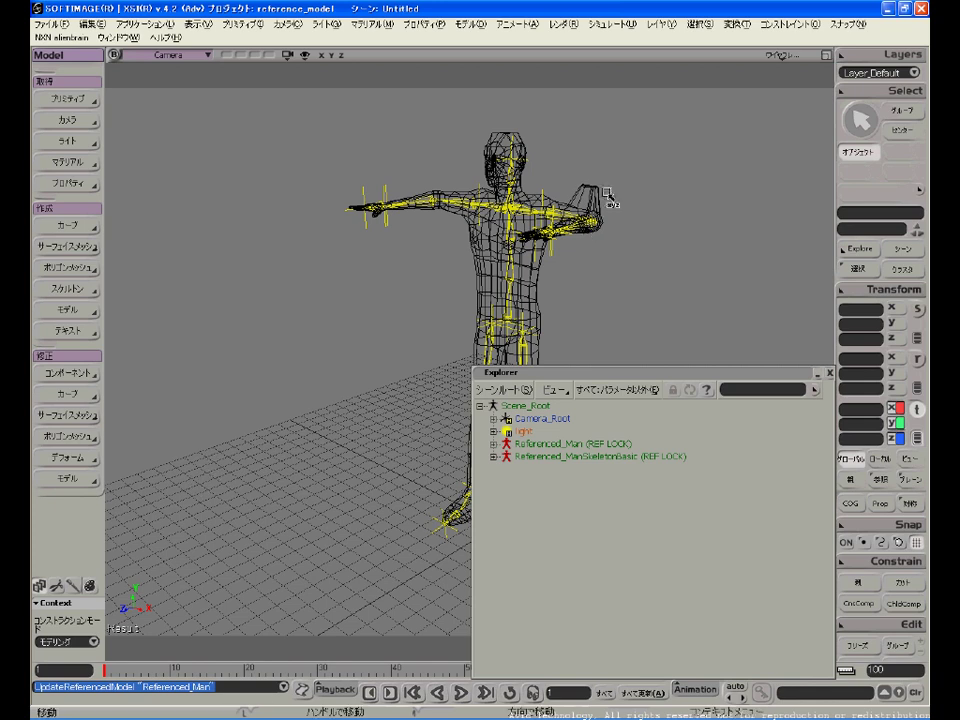
{"action": "left_click", "coordinate": [829, 372]}
Move the left hand controller of Referenced_ManSkeletonBasic inward toward the body to test the updated arm's deformation
{"action": "key", "text": "o"}
{"action": "left_click_drag", "start_coordinate": [561, 251], "coordinate": [613, 268]}
{"action": "key", "text": "p"}
{"action": "key", "text": "v"}
{"action": "key", "text": "z"}
{"action": "left_click_drag", "start_coordinate": [676, 229], "coordinate": [634, 240]}
{"action": "key", "text": "o"}
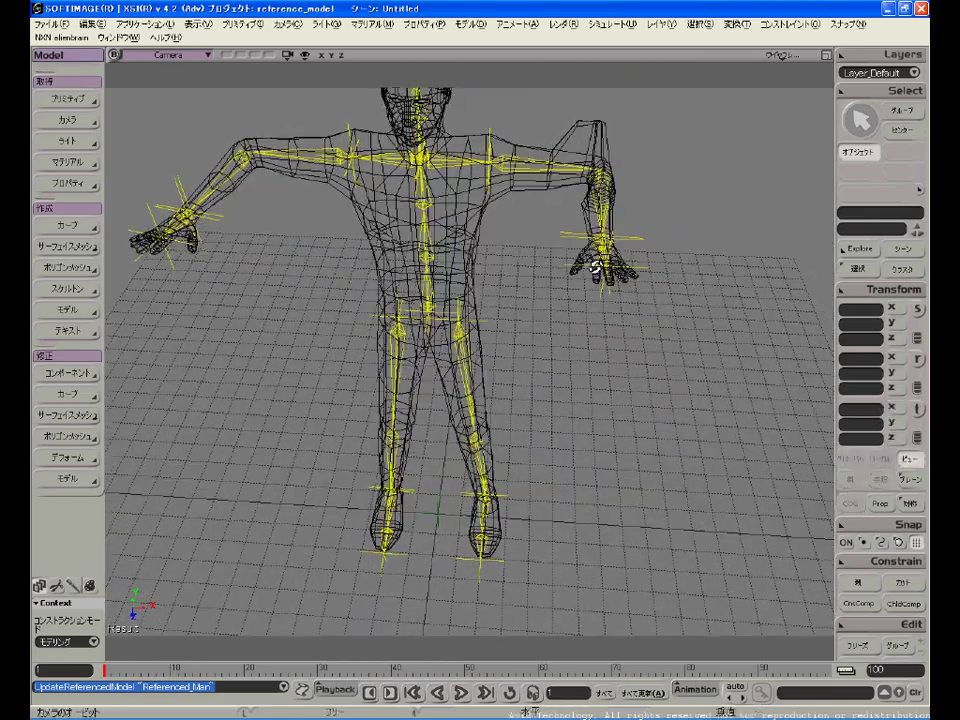
{"action": "key", "text": "space"}
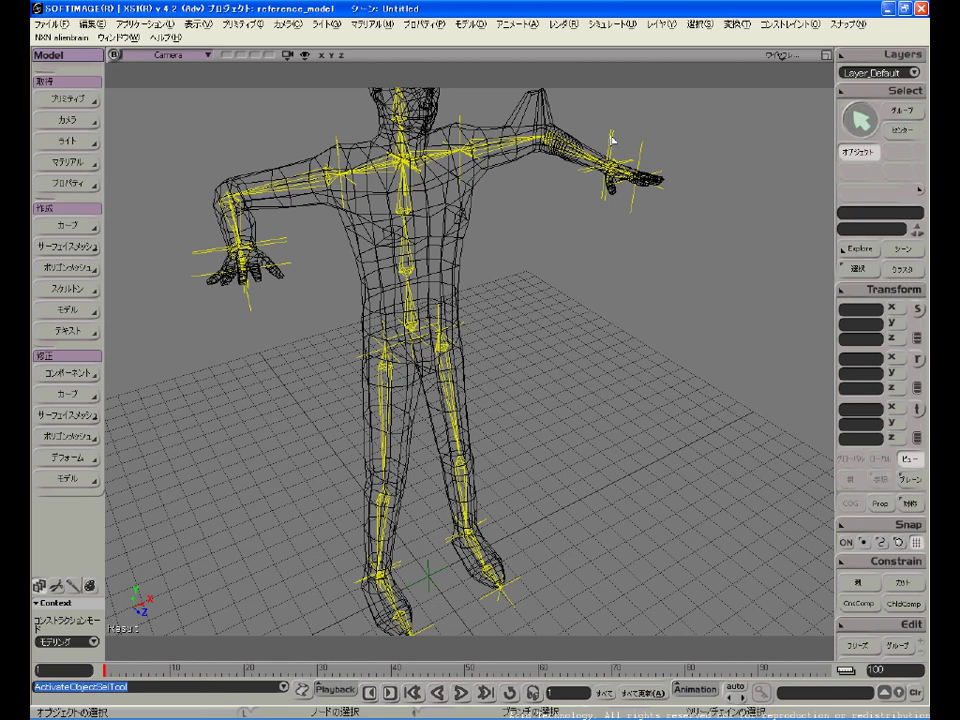
{"action": "middle_click", "coordinate": [612, 139]}
{"action": "key", "text": "v"}
{"action": "left_click_drag", "start_coordinate": [609, 177], "coordinate": [585, 197]}
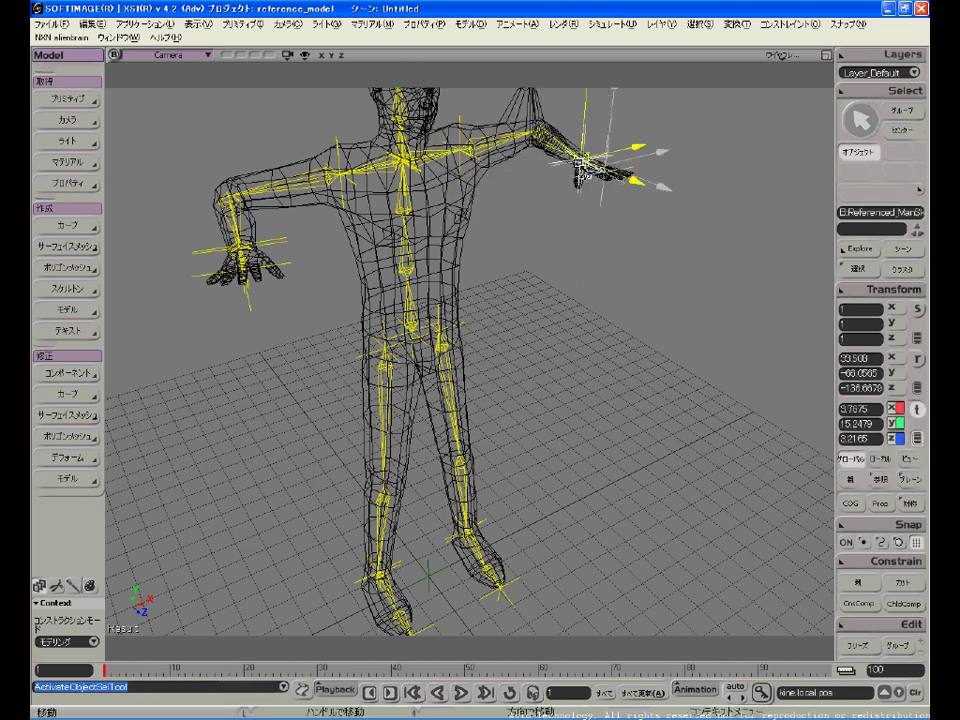